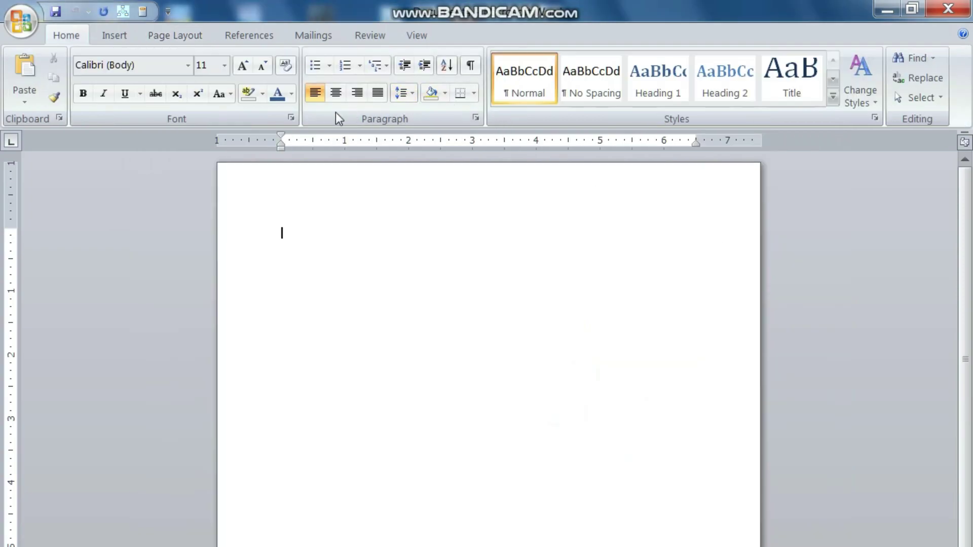
- Set the page orientation to Landscape from Page Layout
left_click(191, 41)
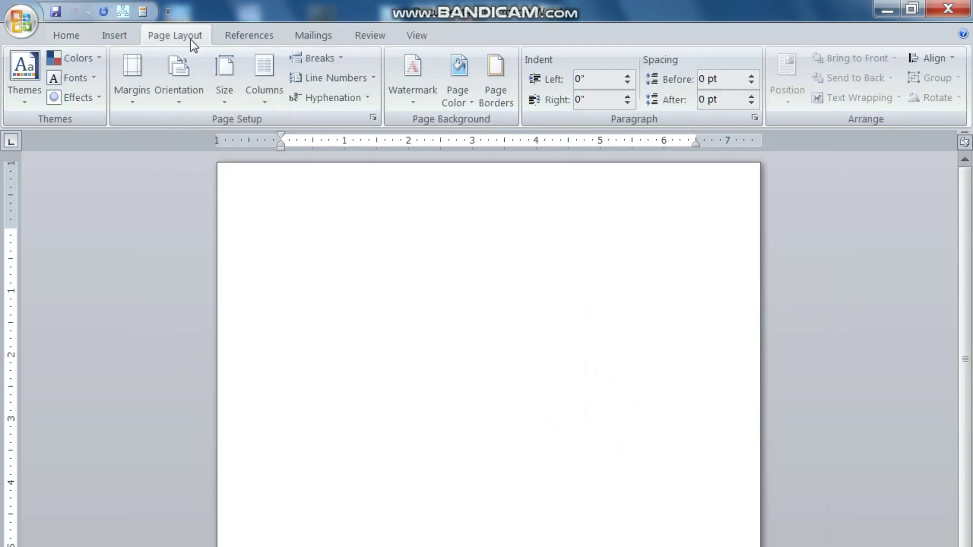
left_click(171, 107)
left_click(211, 187)
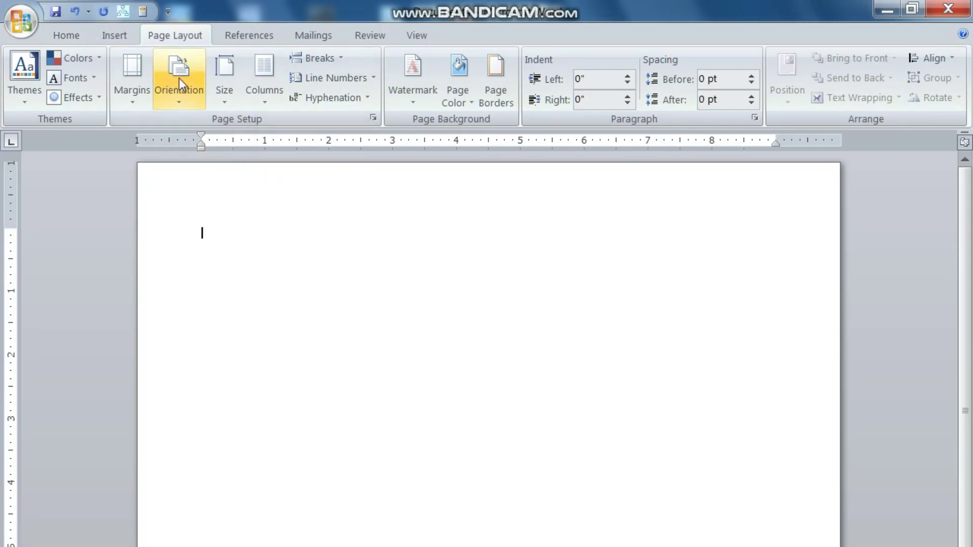
left_click(119, 37)
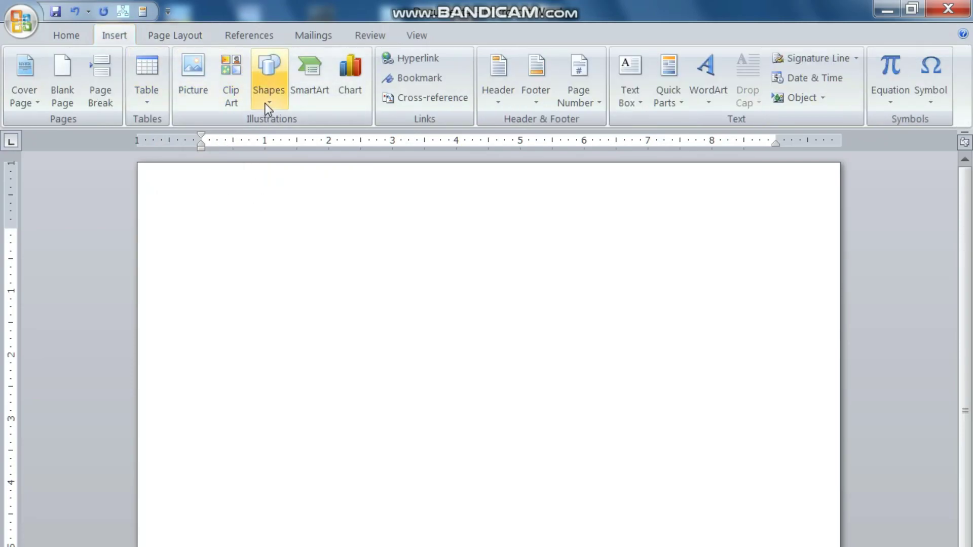
- Draw a donut shape, thin its ring with the adjustment handle, and centre it near the page top
left_click(270, 91)
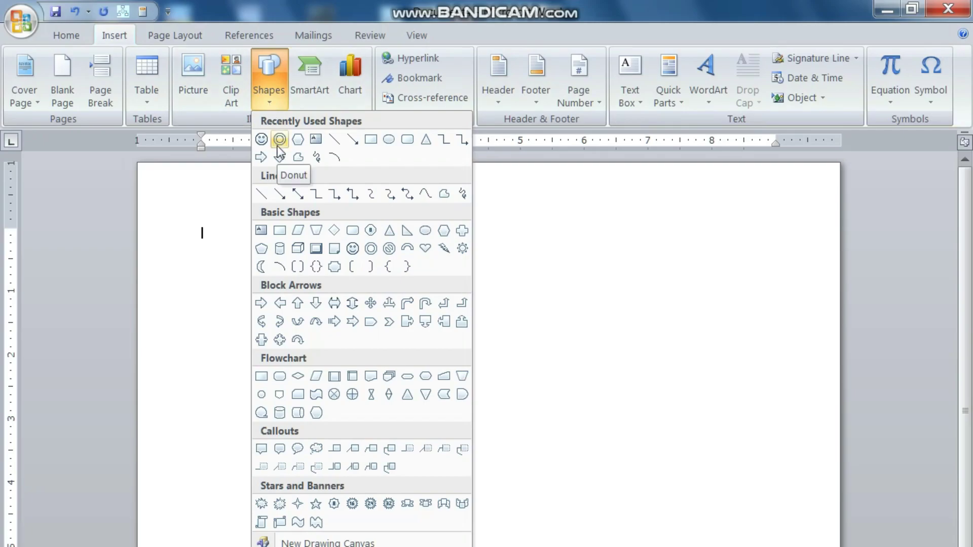
left_click(279, 142)
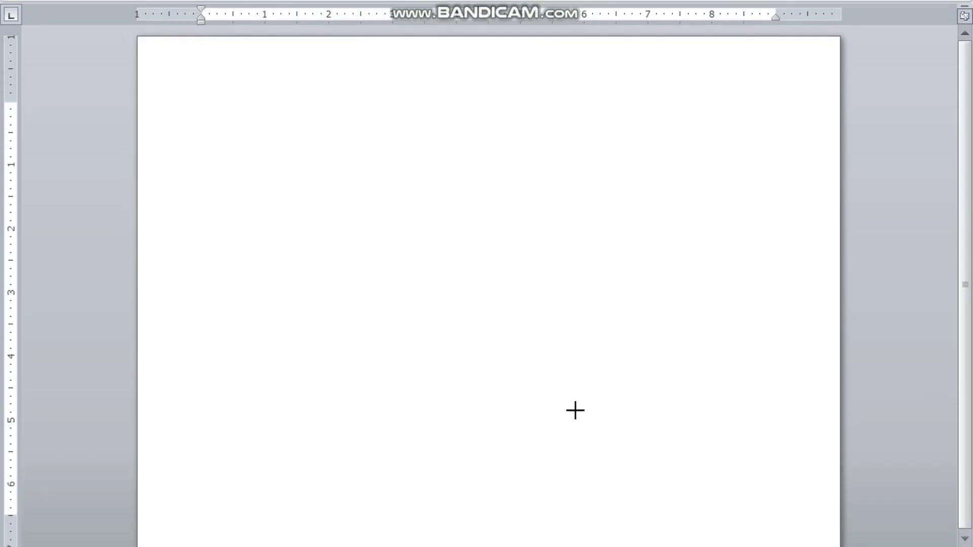
left_click_drag(575, 410, 680, 410)
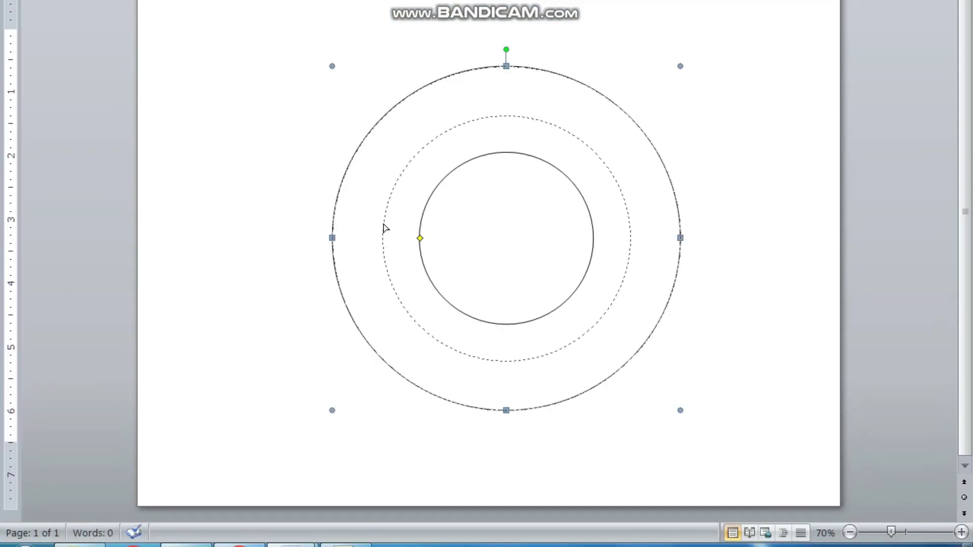
left_click_drag(376, 226, 372, 225)
mouse_move(535, 136)
left_mouse_down()
mouse_move(524, 137)
mouse_move(522, 159)
left_mouse_up()
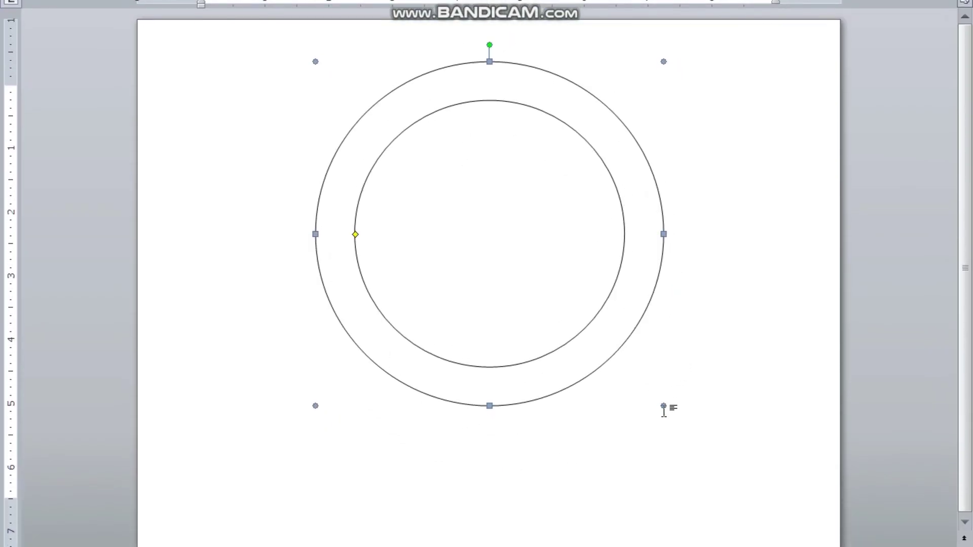
mouse_move(538, 308)
left_mouse_down()
mouse_move(543, 273)
mouse_move(551, 291)
left_mouse_up()
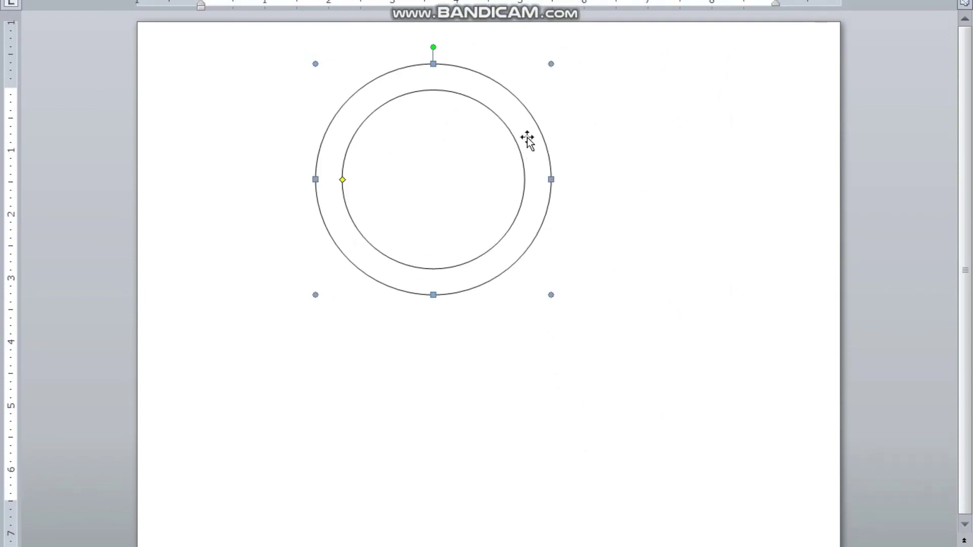
left_click_drag(526, 137, 562, 137)
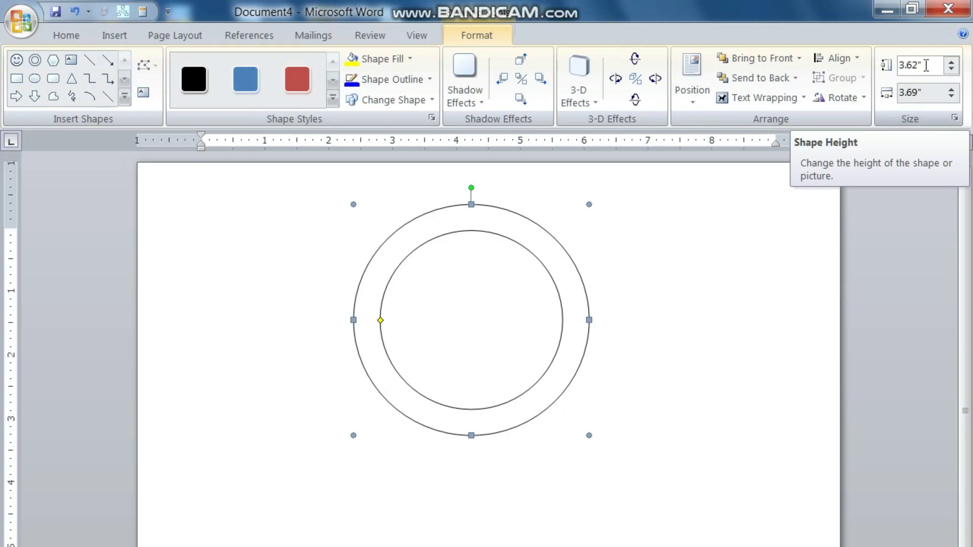
- Size the donut to 3.5" by 3.5" and widen its band by shrinking the hole
left_click(926, 65)
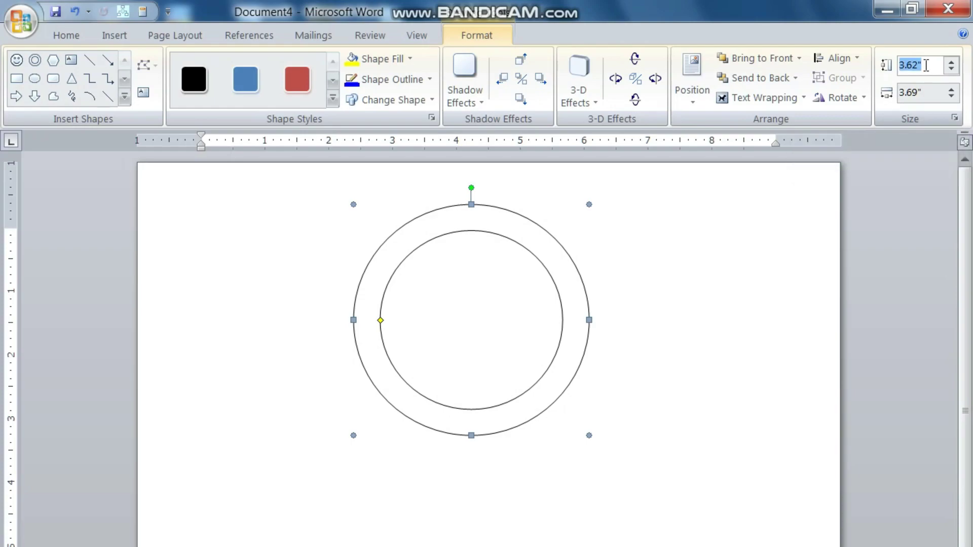
type("3.5")
key("Return")
left_click(940, 92)
type("3.5")
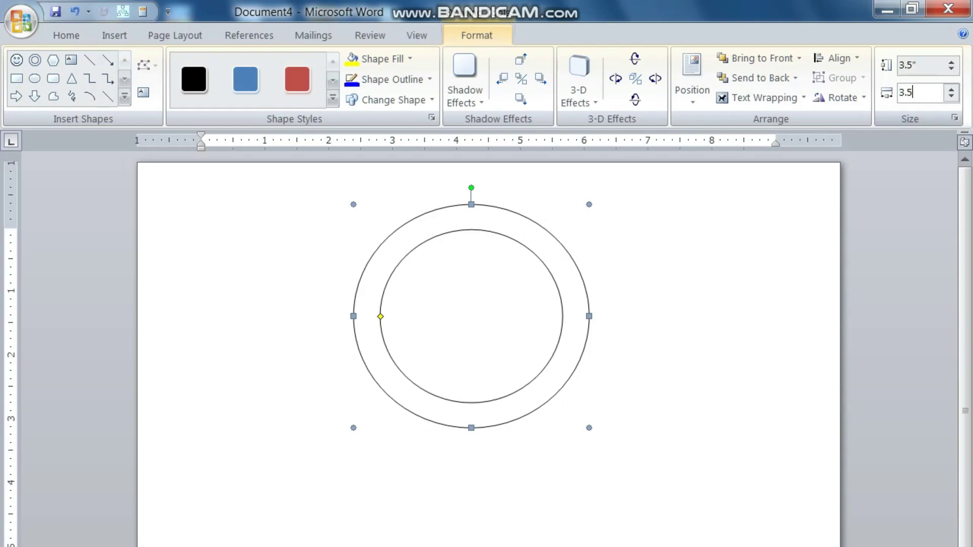
key("Return")
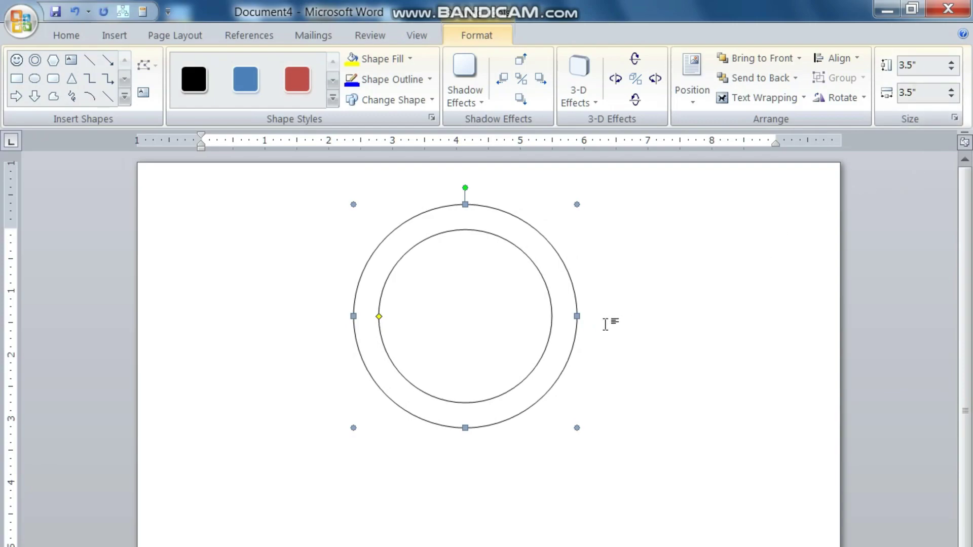
left_click_drag(388, 319, 388, 319)
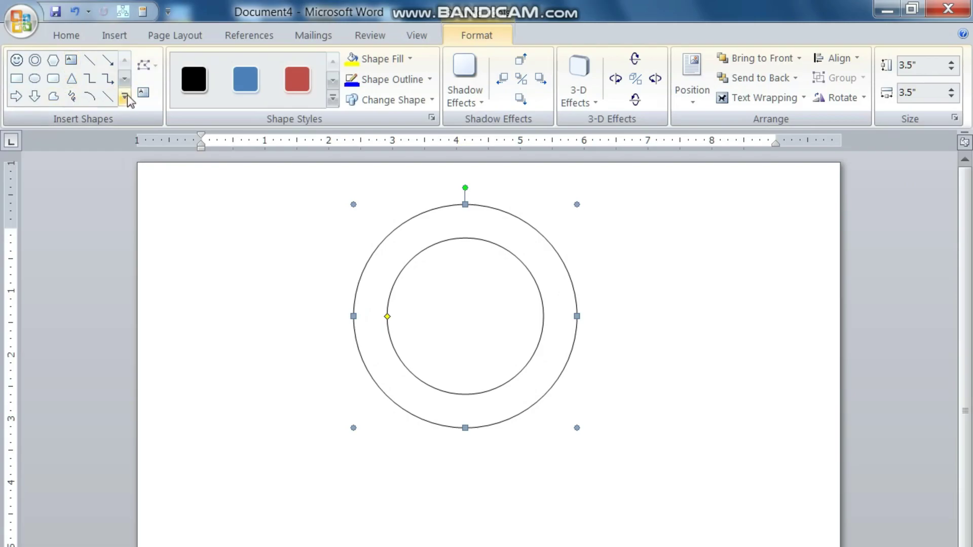
left_click(116, 36)
- Draw a tall narrow rectangle and tilt it across the ring as the A's left stroke
left_click(263, 95)
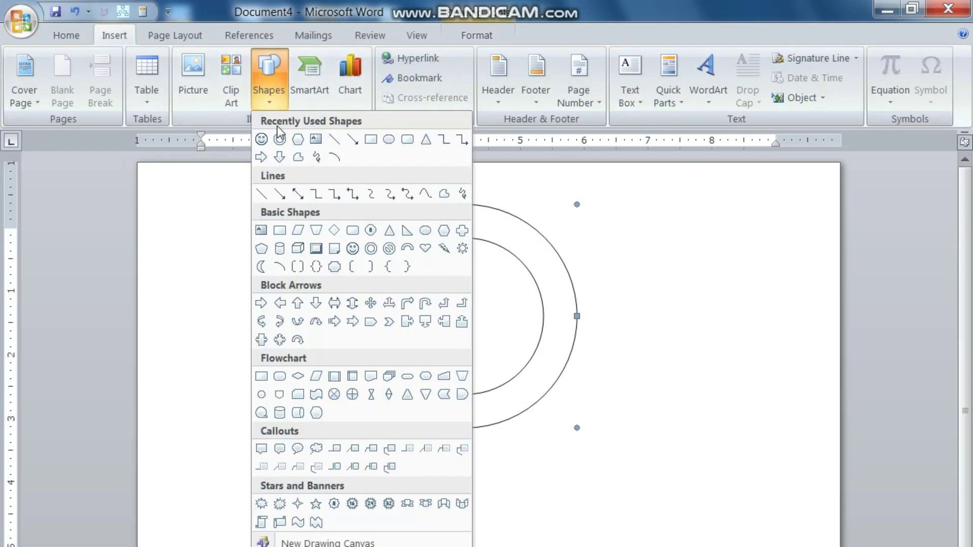
left_click(377, 141)
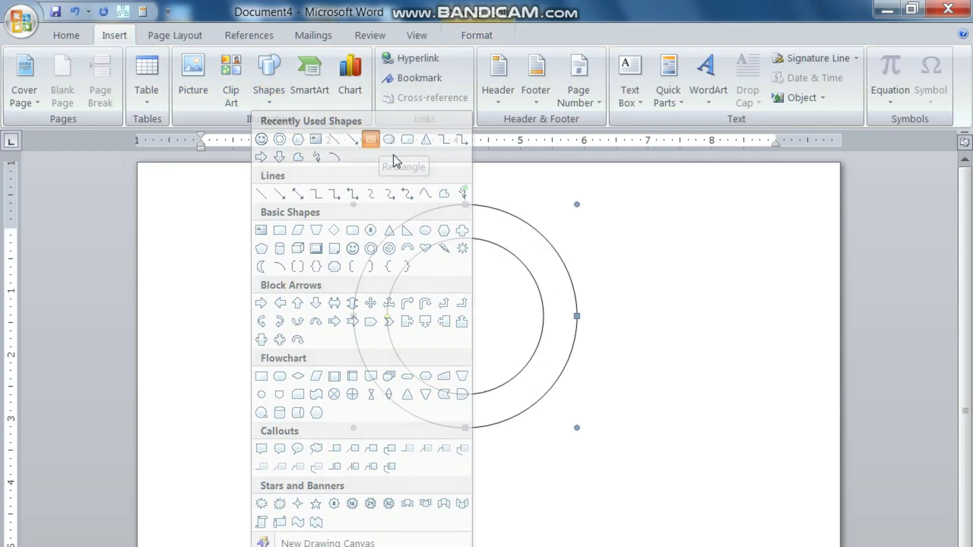
left_click_drag(357, 194, 386, 412)
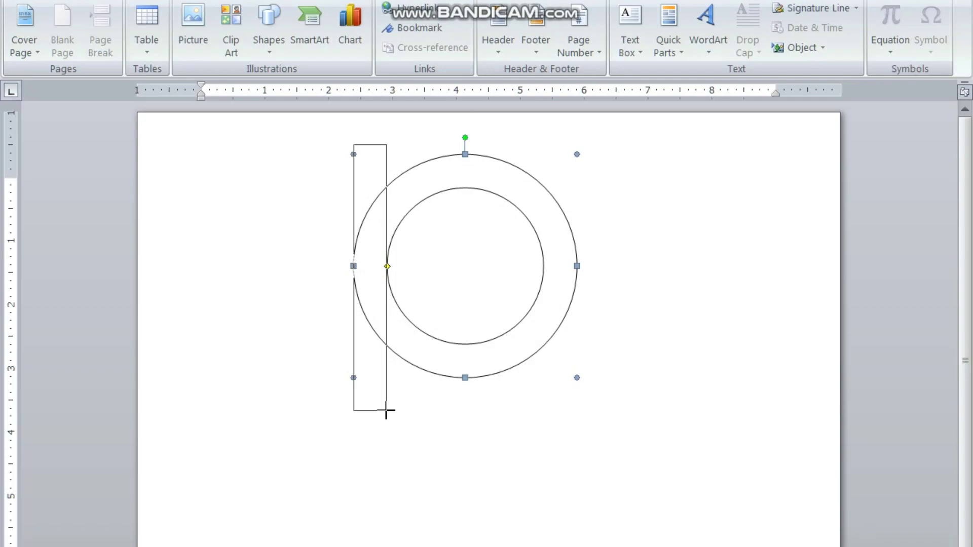
left_click_drag(386, 411, 386, 412)
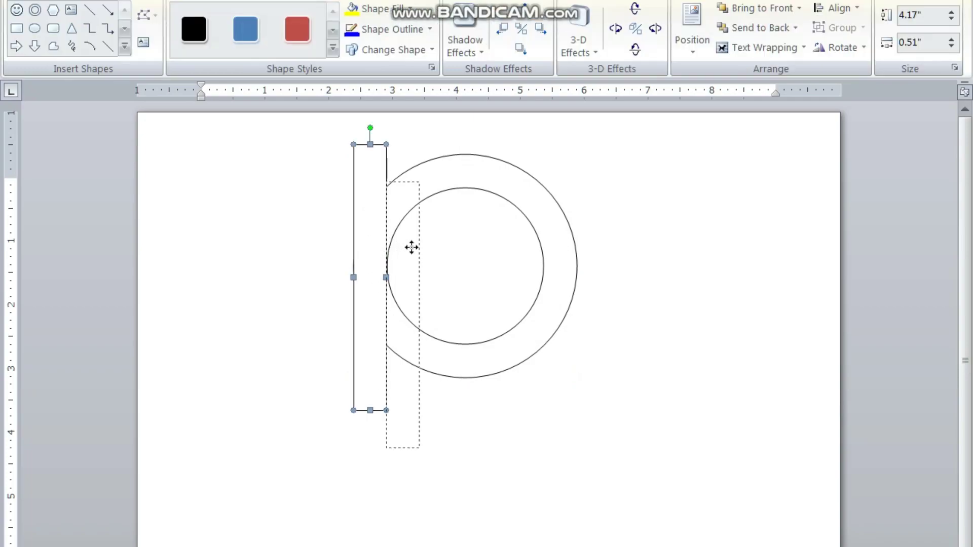
left_click_drag(377, 212, 427, 248)
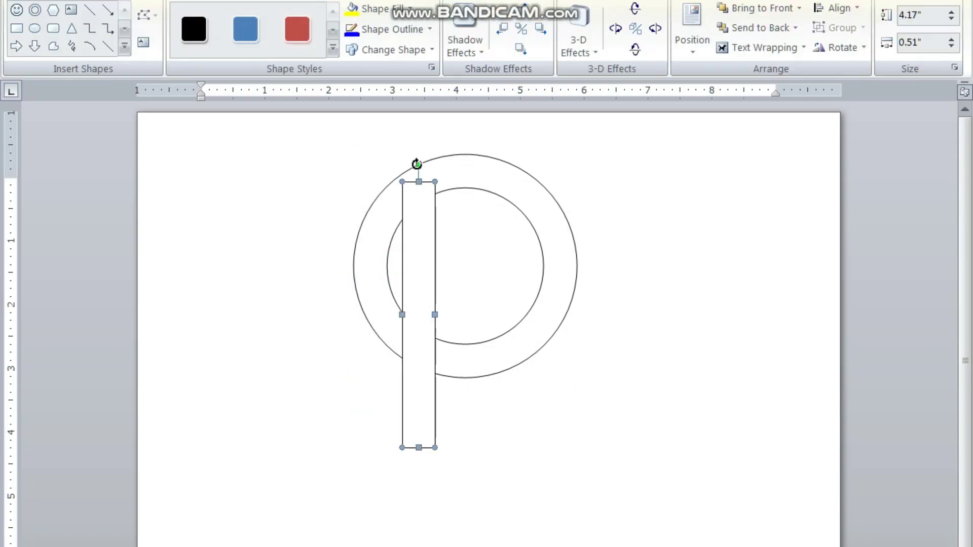
left_click_drag(417, 166, 451, 163)
left_click_drag(445, 207, 452, 174)
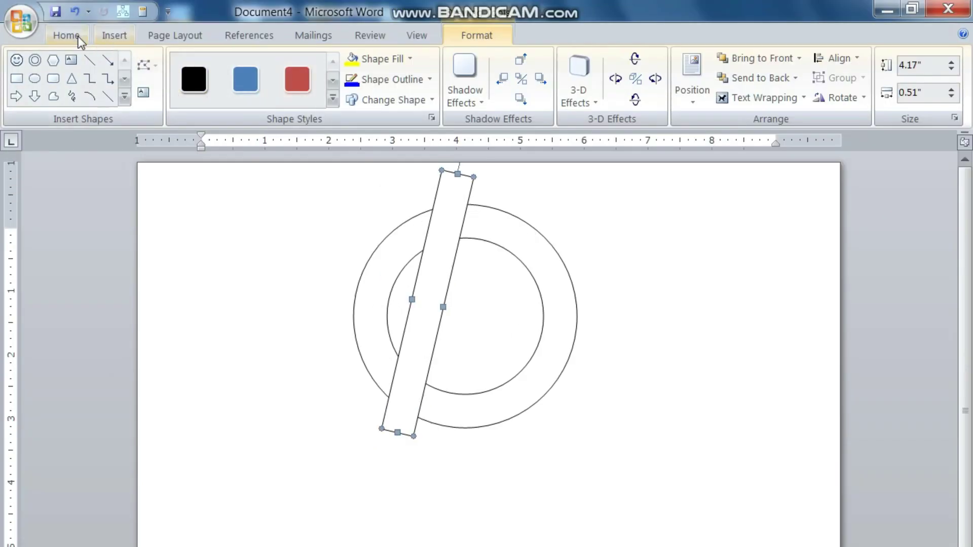
- Copy the tilted bar, paste a duplicate, and shift it to the right
left_click(72, 38)
left_click(55, 81)
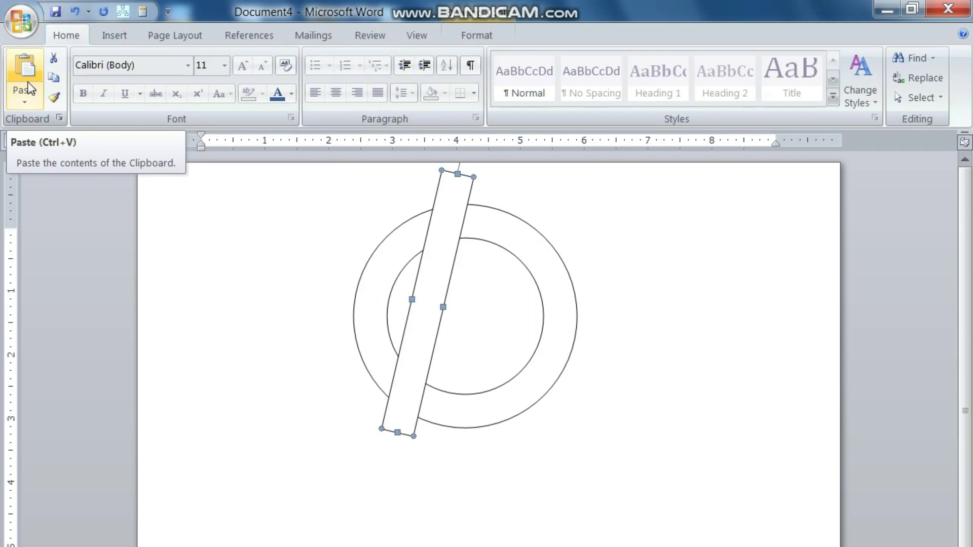
left_click(27, 89)
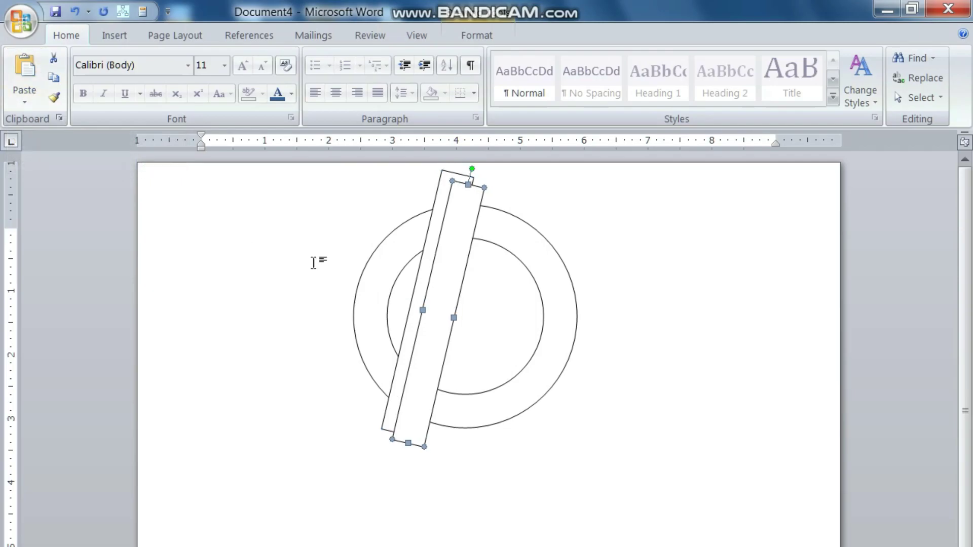
left_click_drag(479, 268, 511, 267)
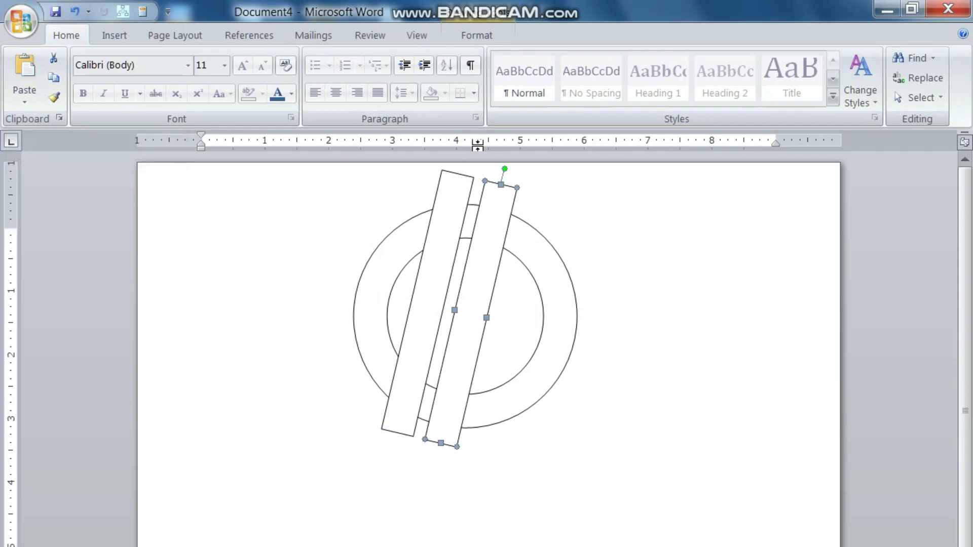
- Flip the copy horizontally, join it to the left bar's top, and shorten it to 3.08"
left_click(481, 35)
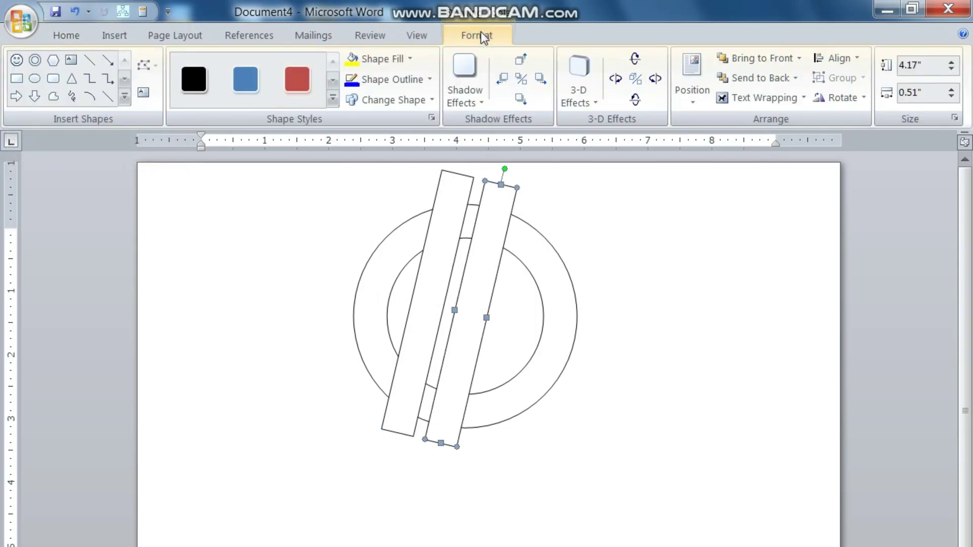
left_click(865, 95)
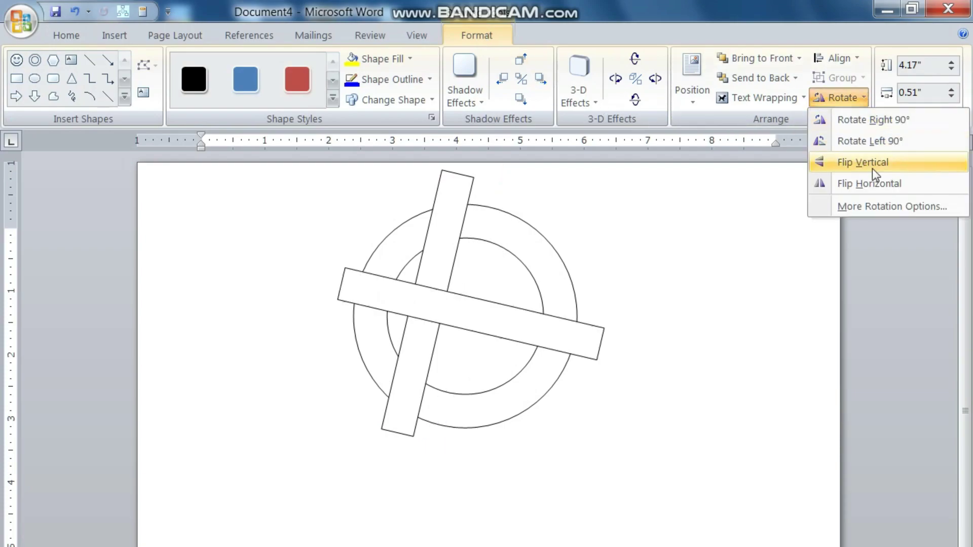
left_click(873, 185)
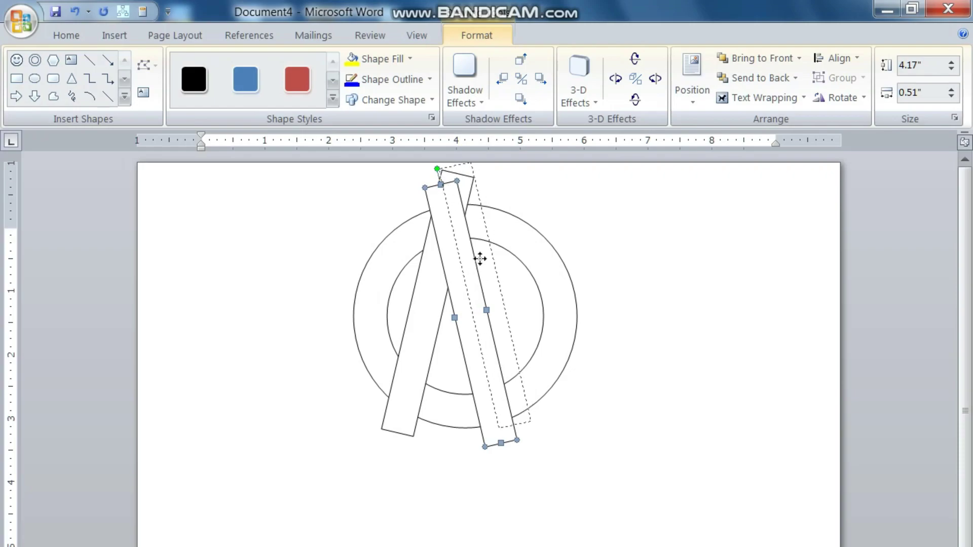
left_click_drag(481, 259, 483, 261)
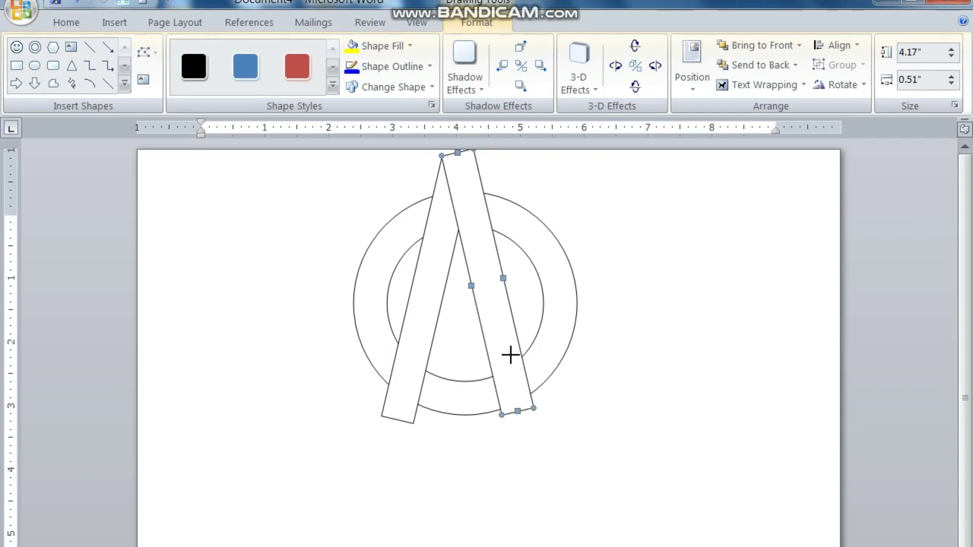
left_click_drag(508, 341, 507, 342)
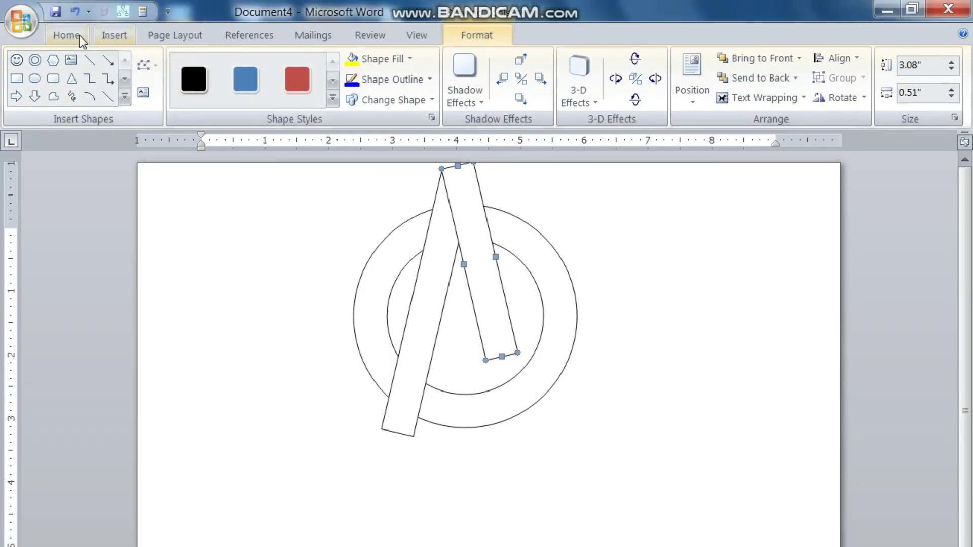
- Paste another bar, rotate it horizontal, and shorten it into the A's crossbar
left_click(76, 36)
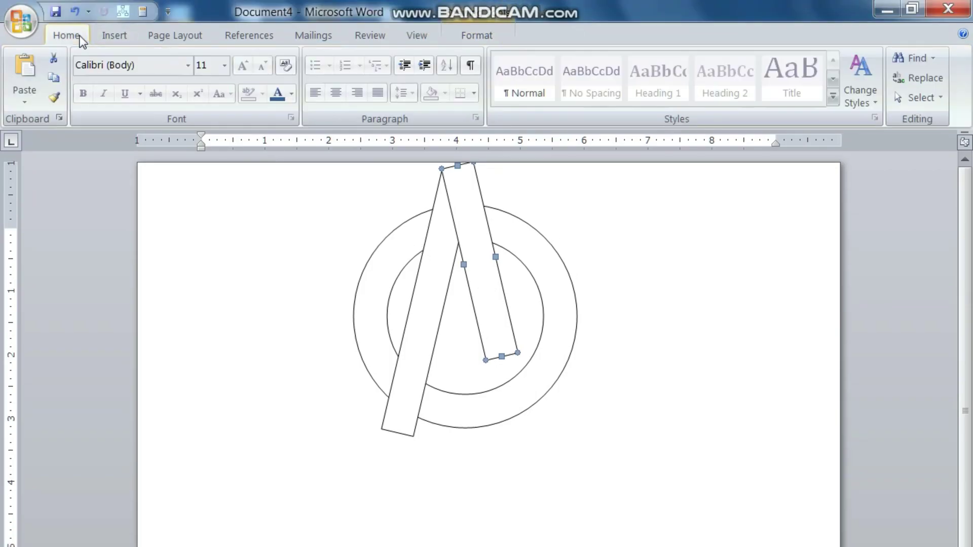
left_click(24, 68)
left_click_drag(483, 261, 472, 370)
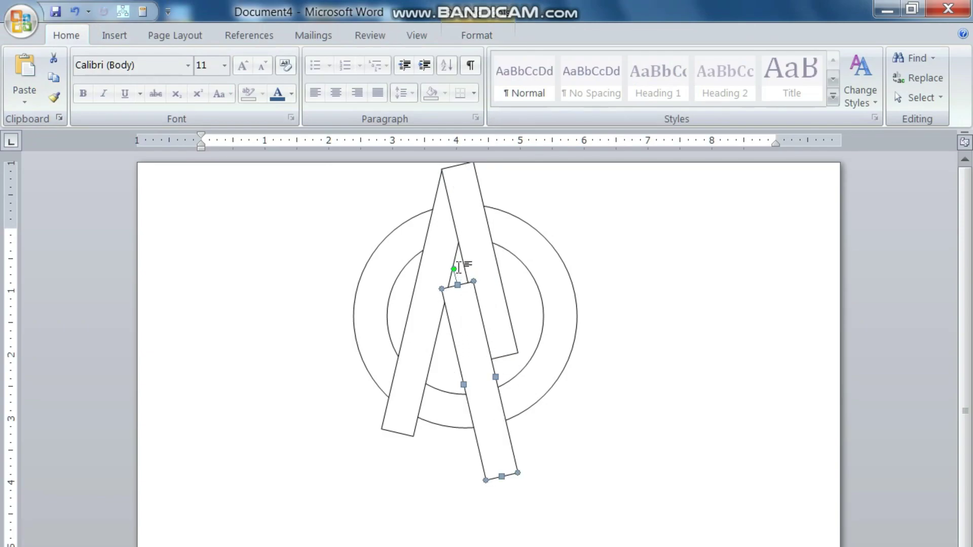
left_click_drag(503, 278, 551, 380)
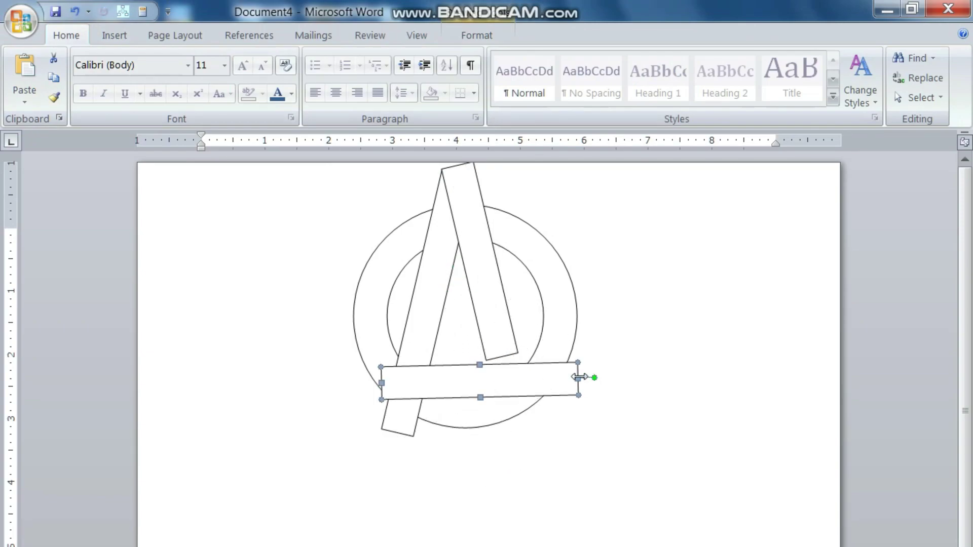
mouse_move(475, 377)
left_mouse_down()
mouse_move(505, 325)
mouse_move(478, 327)
mouse_move(481, 314)
mouse_move(471, 310)
left_mouse_up()
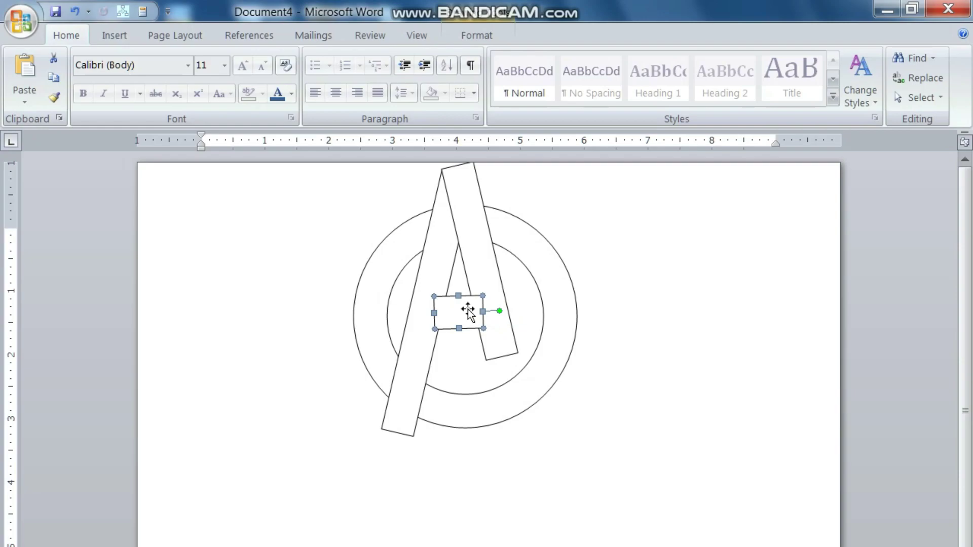
- Select both slanted bars with the crossbar and group them into one A
left_click(479, 263, "shift")
left_click(441, 260, "shift")
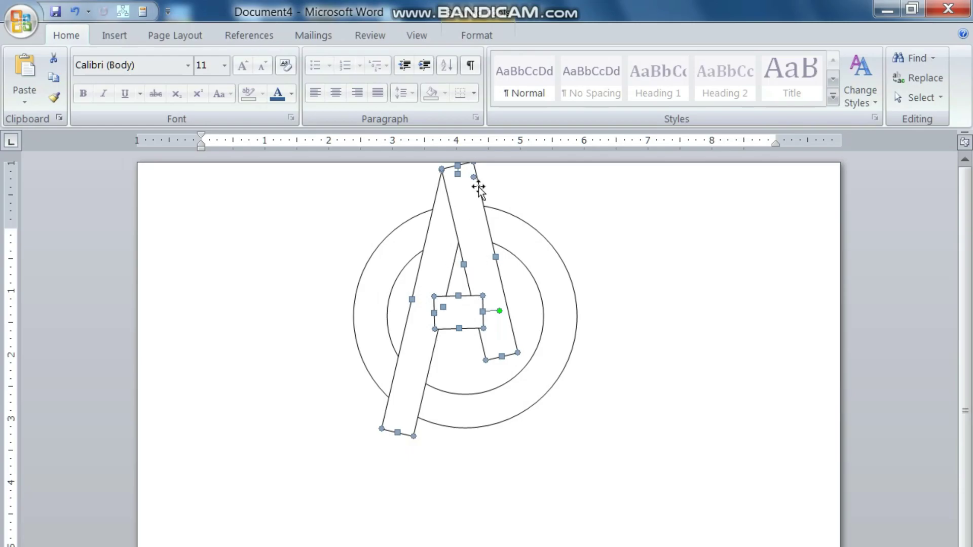
left_click(480, 37)
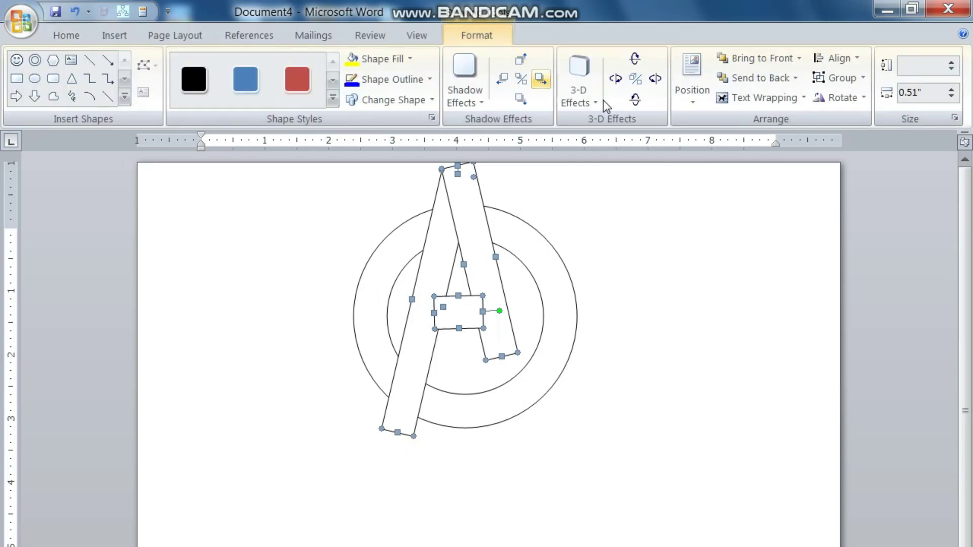
left_click(853, 80)
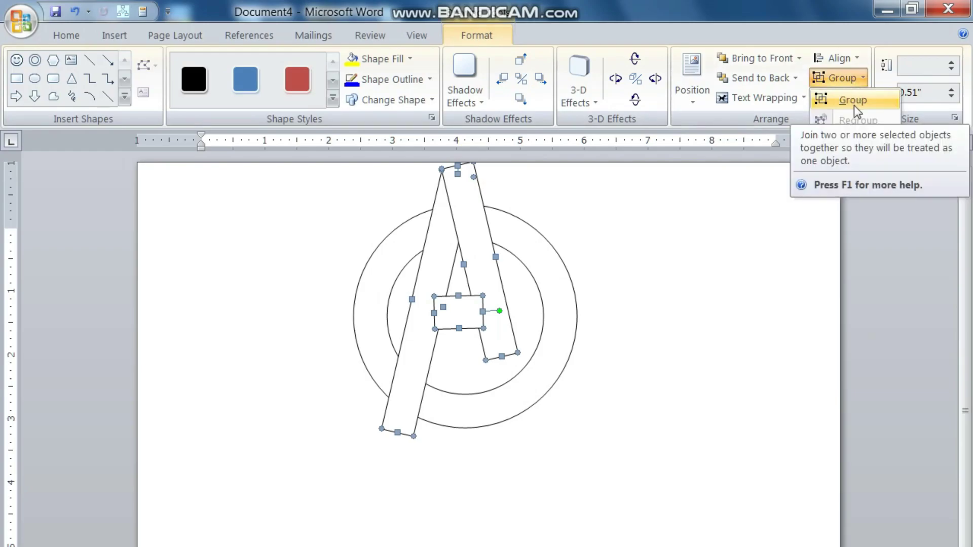
left_click(853, 105)
- Reselect the grouped A and nudge it slightly lower
left_click(691, 272)
left_click(492, 256)
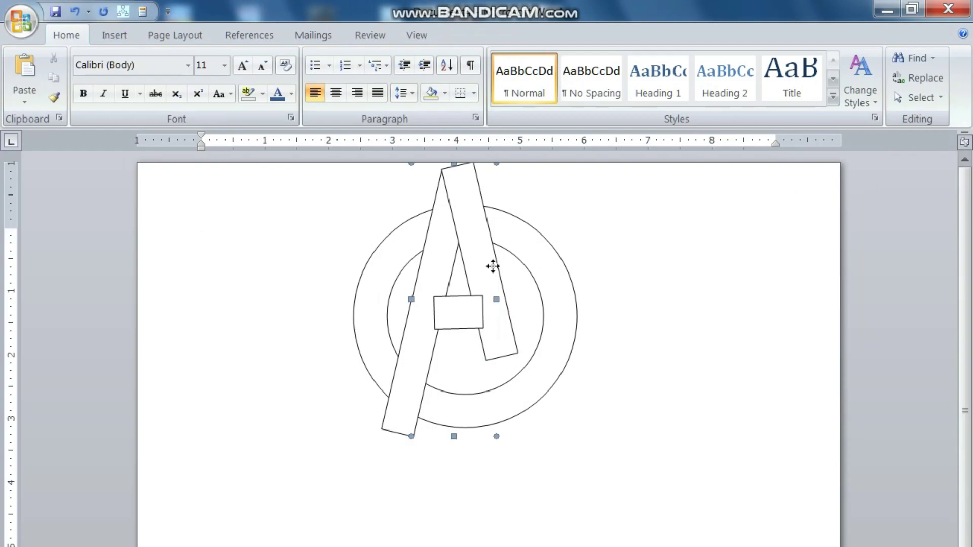
left_click(492, 266)
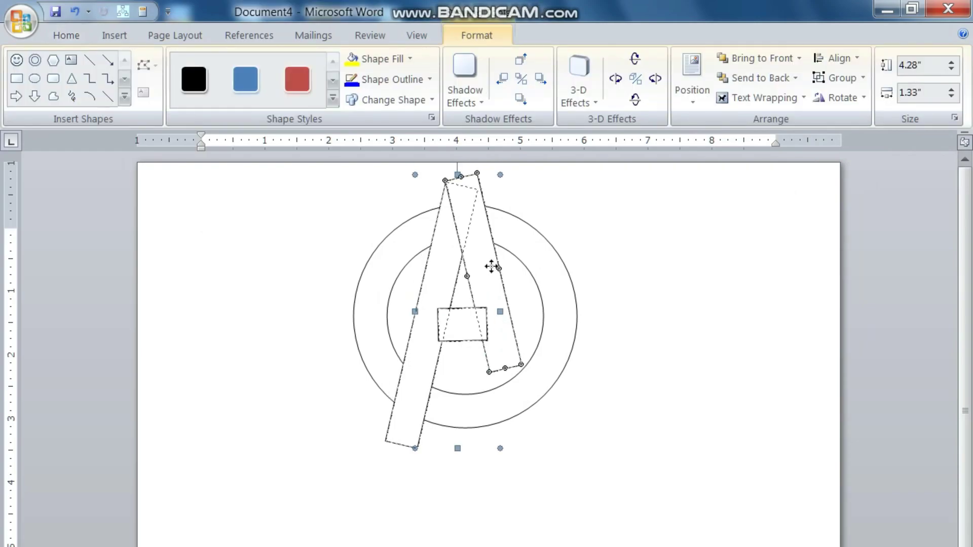
left_click_drag(491, 267, 489, 269)
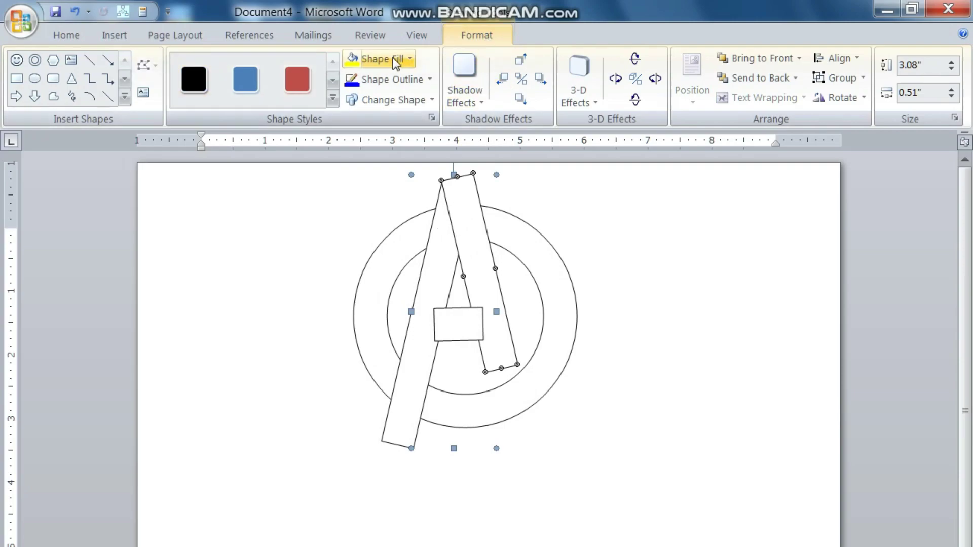
- Select the whole grouped A and choose Picture from its Shape Fill options
left_click(408, 59)
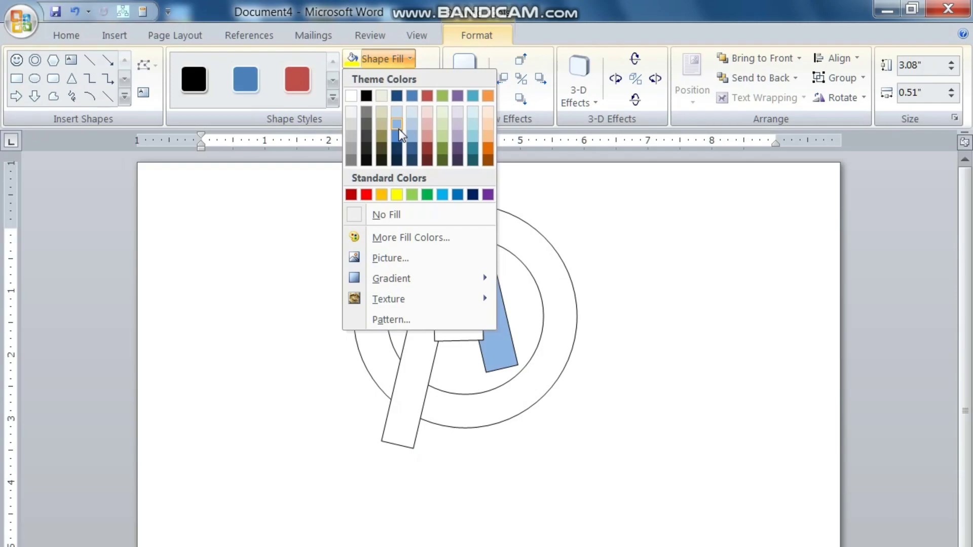
left_click(466, 206)
left_click(510, 221)
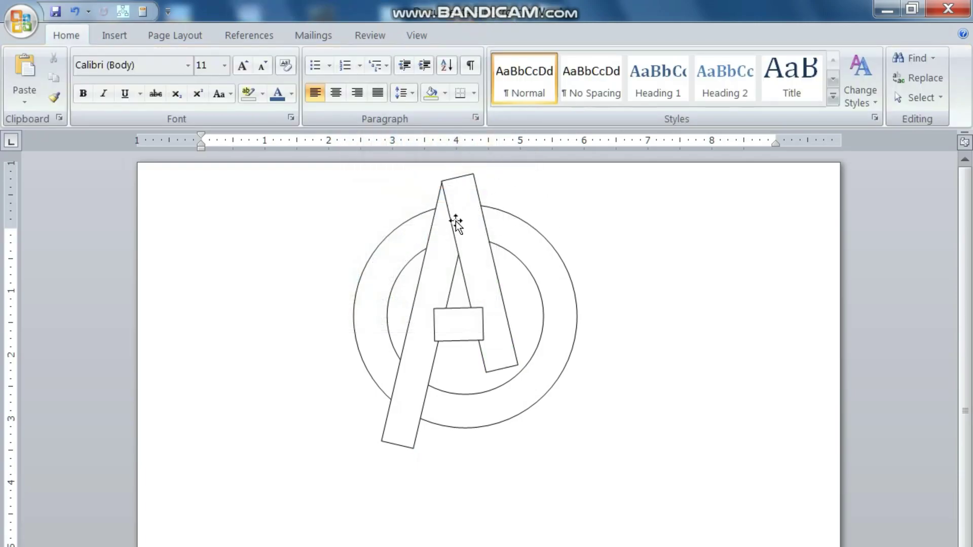
left_click(455, 221)
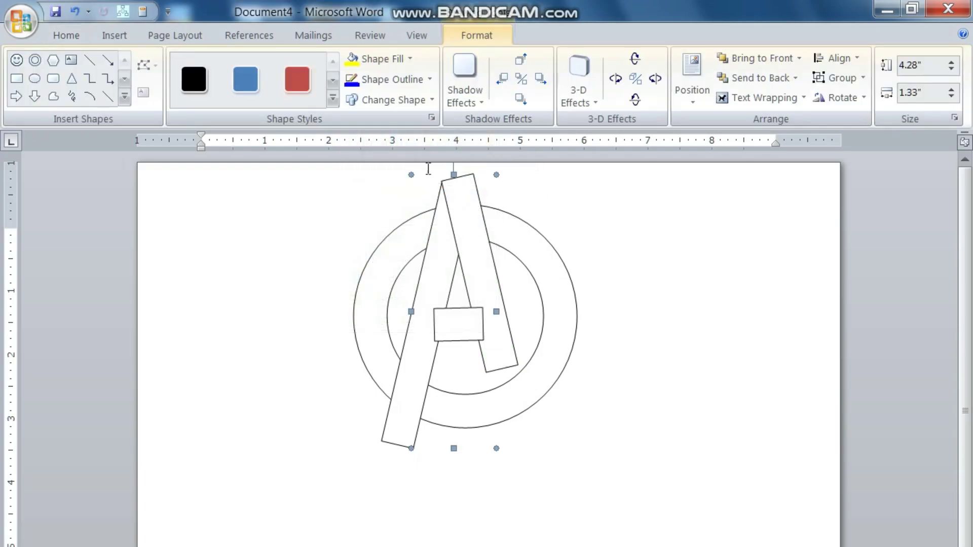
left_click(393, 64)
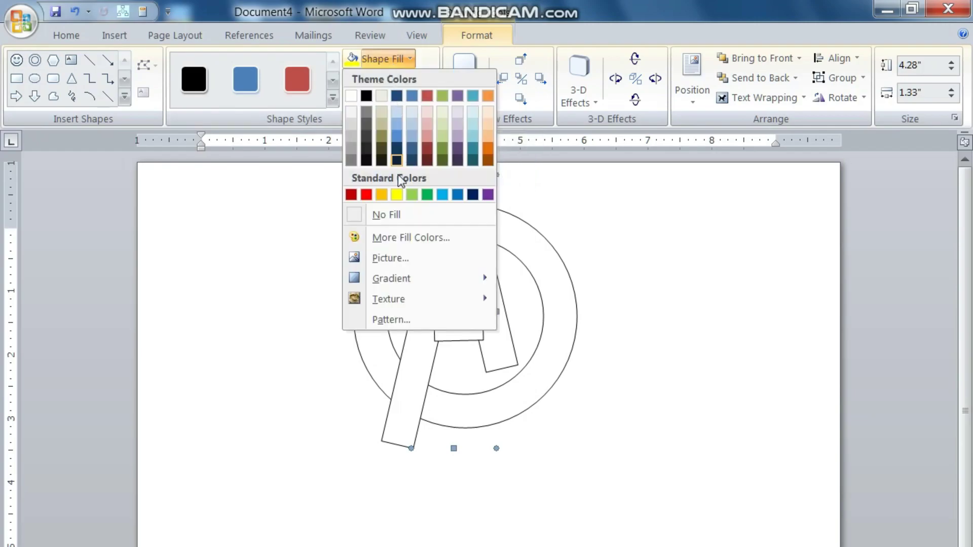
left_click(408, 258)
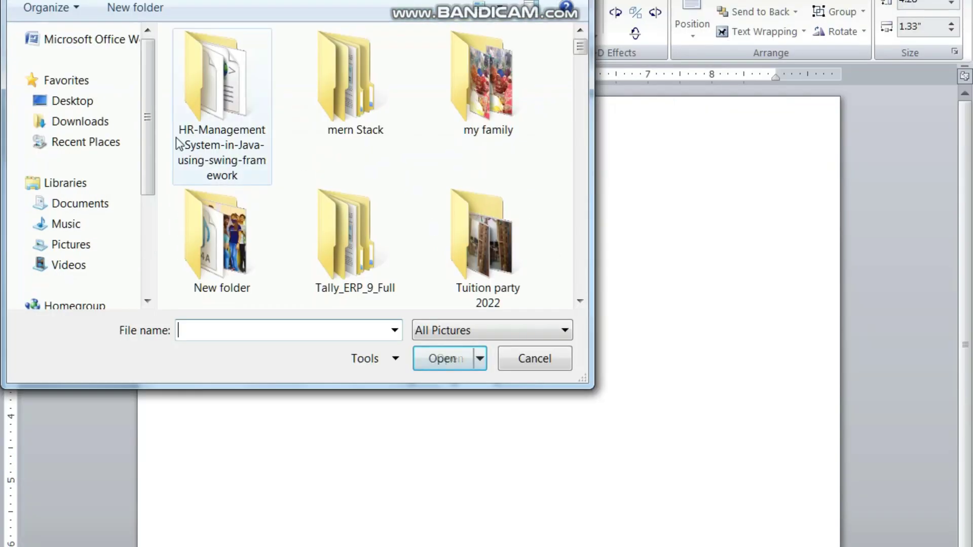
- Insert the golden cosmic background image from Downloads as the A's fill
left_click(81, 122)
left_click_drag(585, 129, 588, 137)
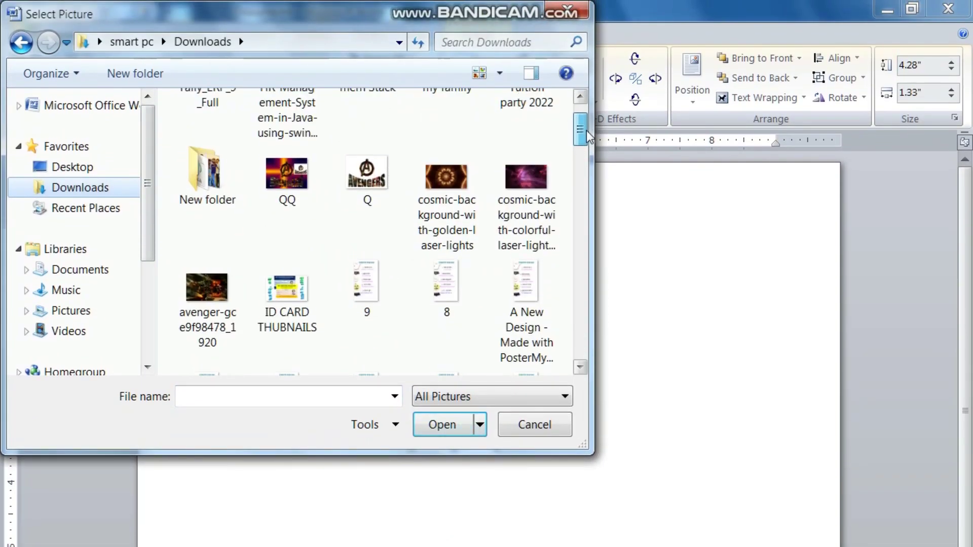
left_click(452, 182)
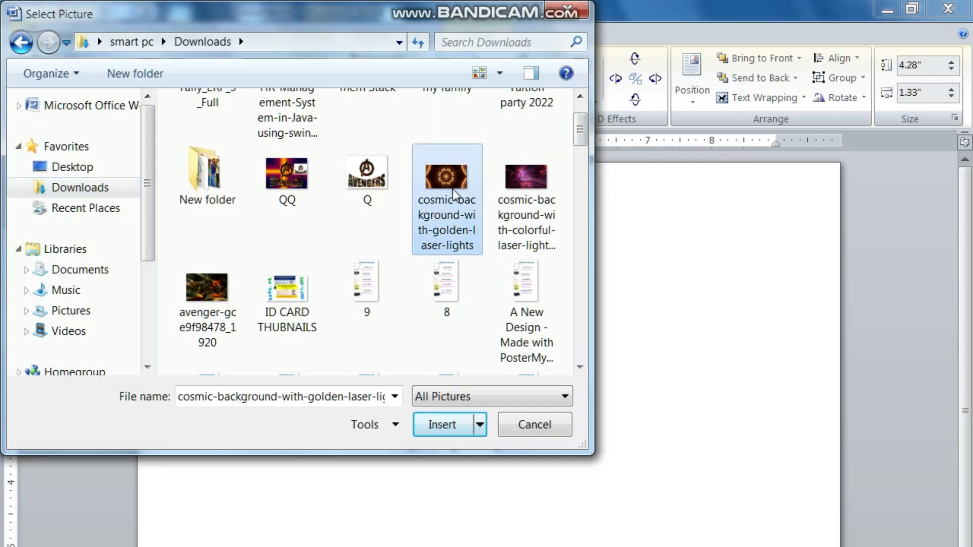
left_click(442, 402)
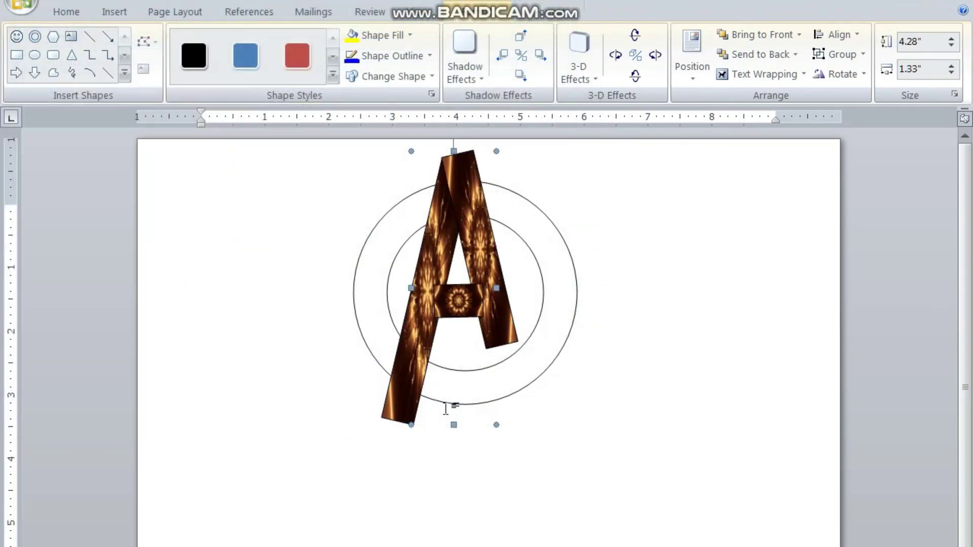
- Select the donut ring and fill it with the golden cosmic background picture from Downloads
left_click(550, 254)
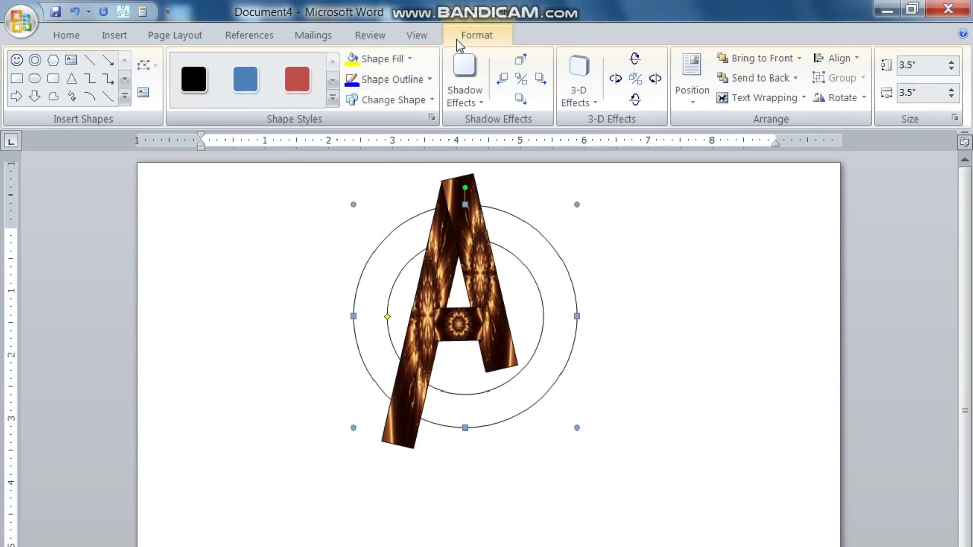
left_click(382, 58)
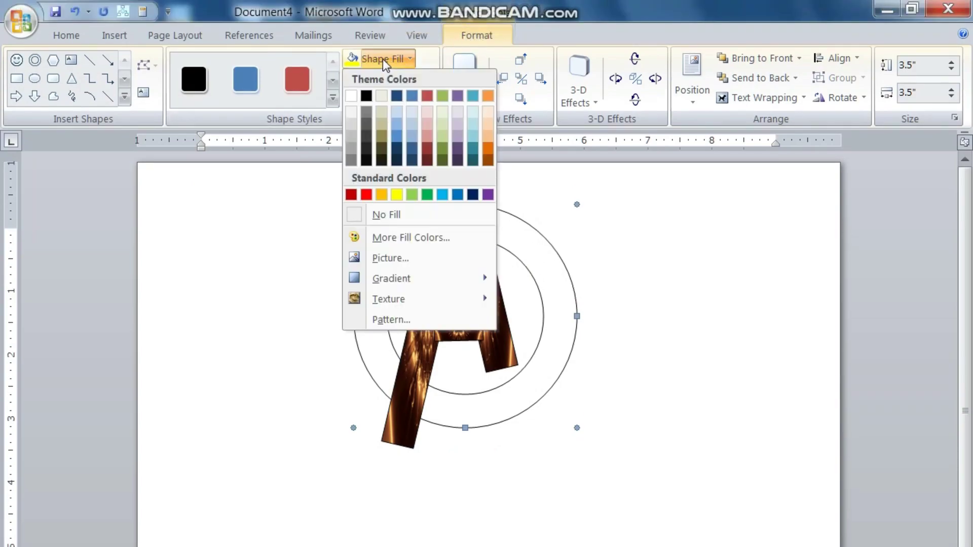
left_click(400, 257)
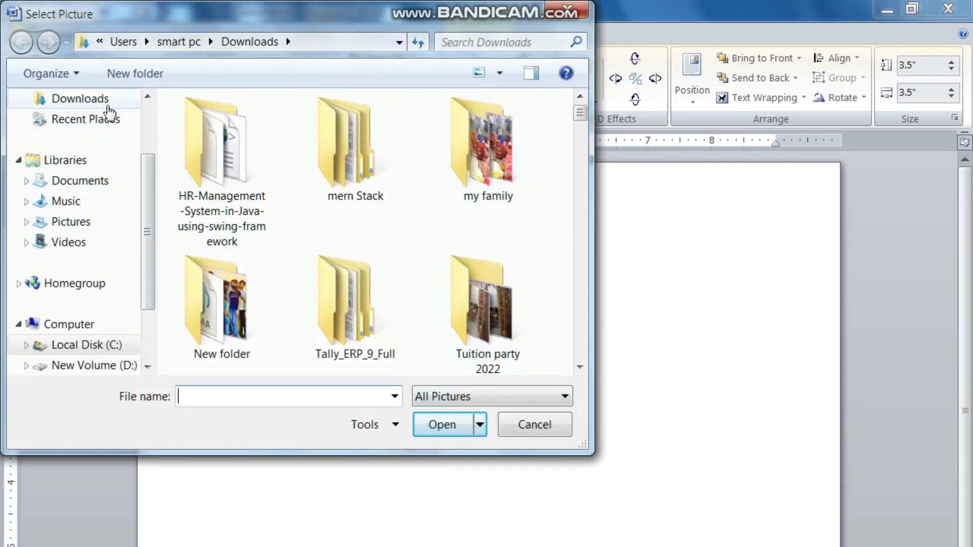
left_click(108, 105)
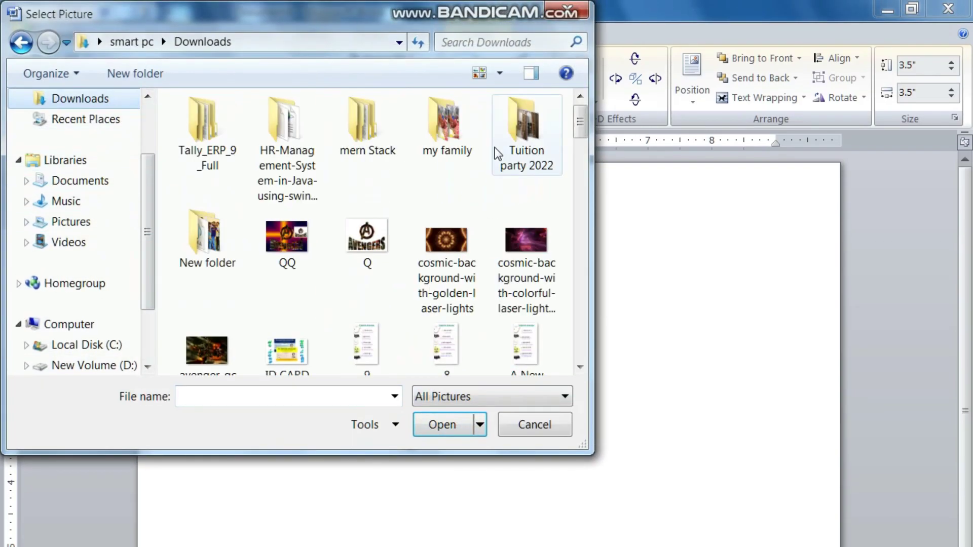
left_click_drag(582, 138, 583, 141)
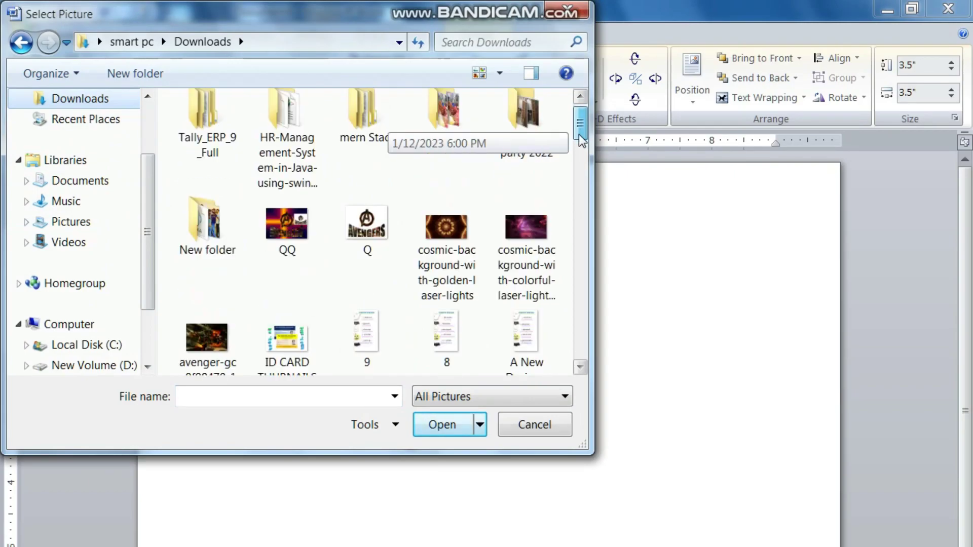
left_click(446, 238)
left_click(442, 425)
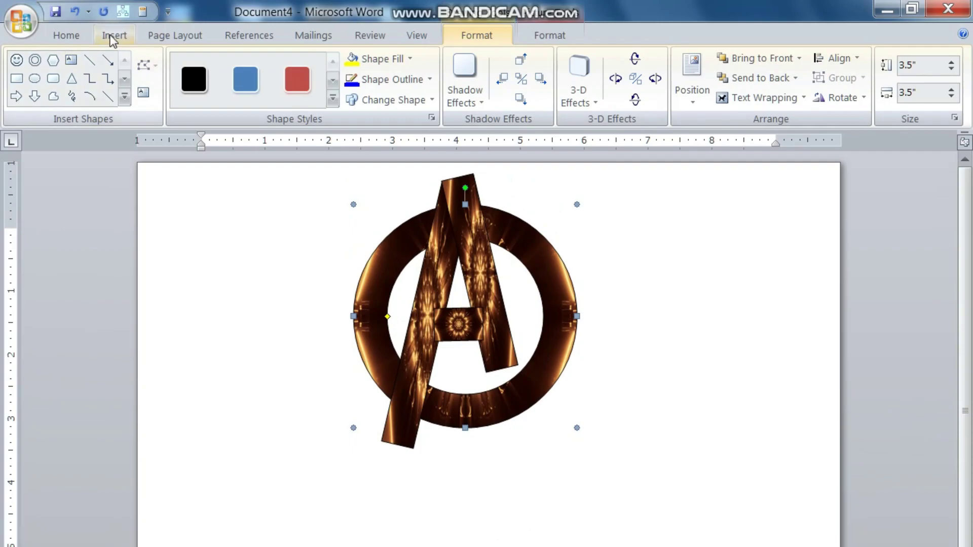
- Insert a curved-style WordArt reading AVENGERS in Impact at size 36
left_click(113, 36)
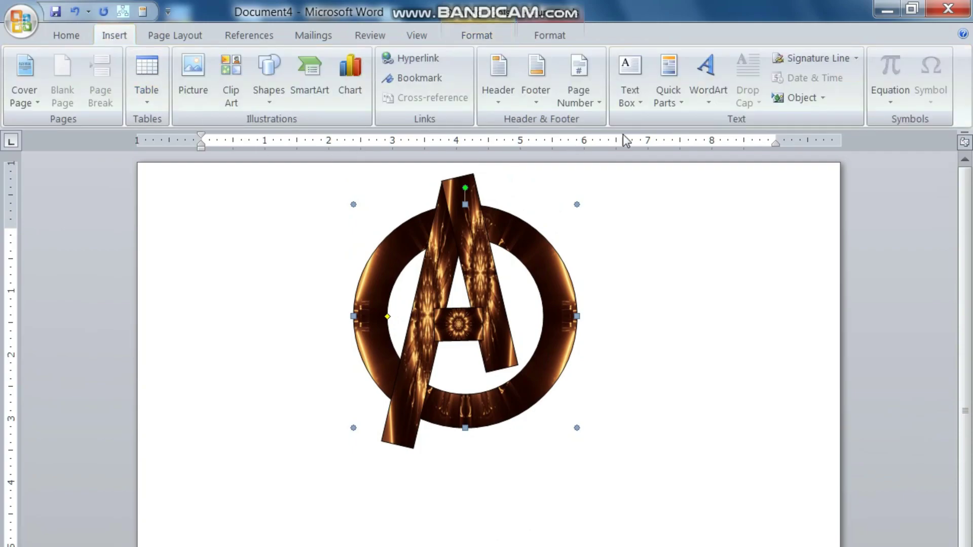
left_click(713, 96)
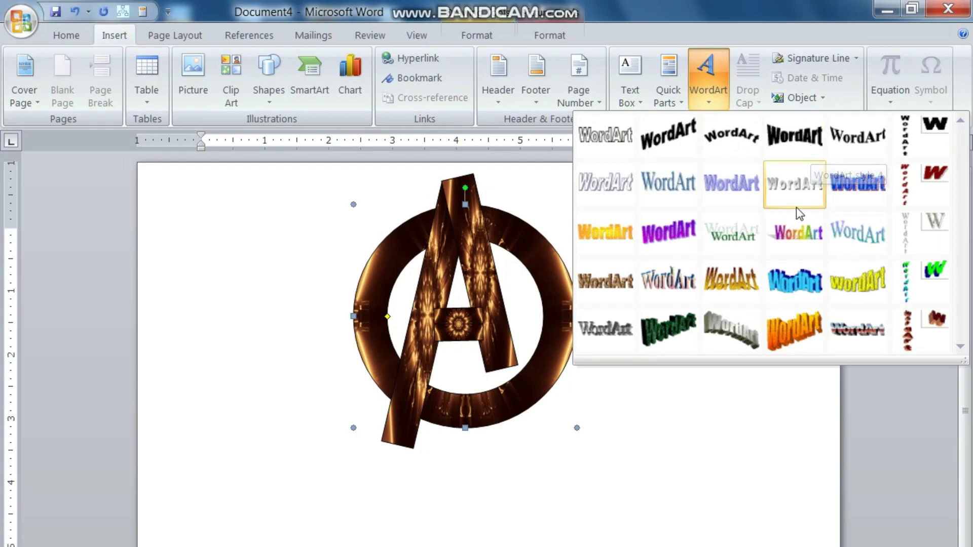
left_click(799, 151)
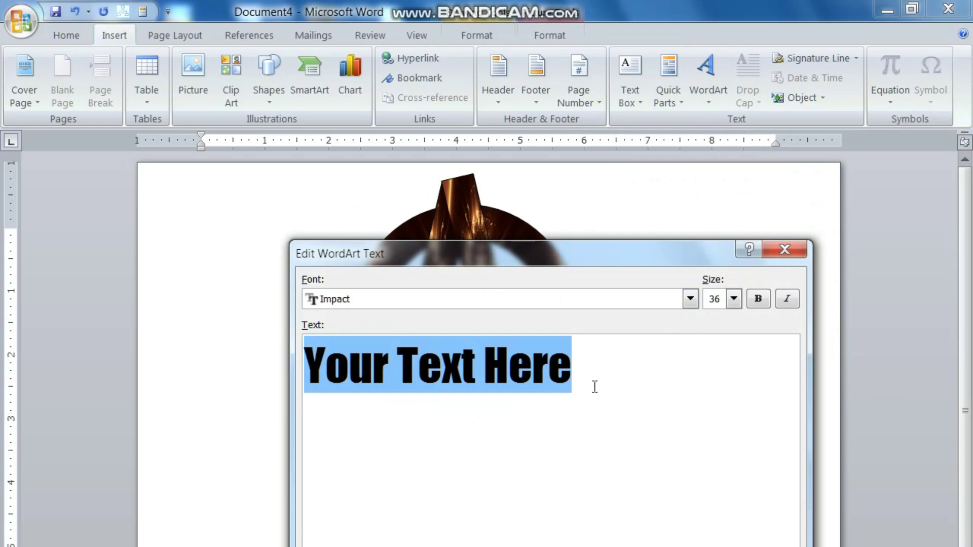
type("A")
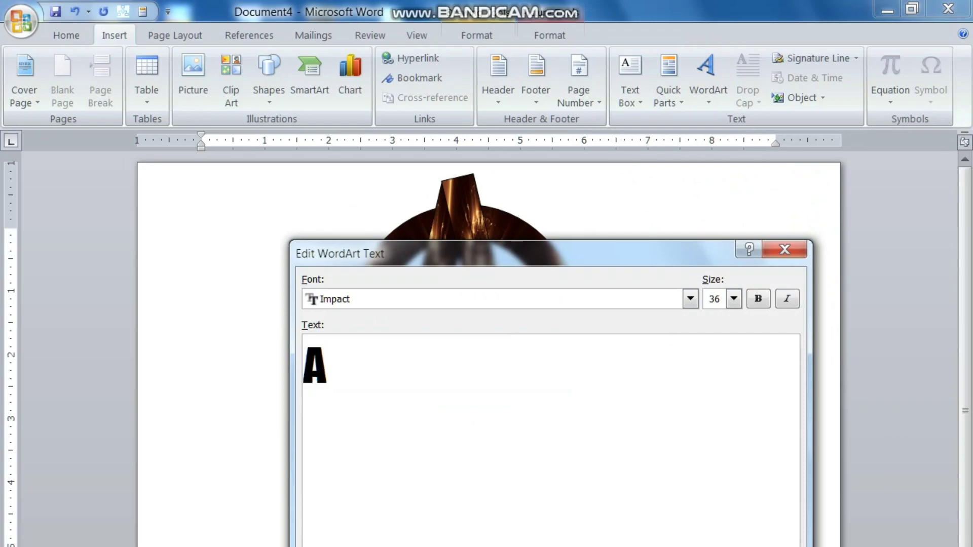
type("VENGER")
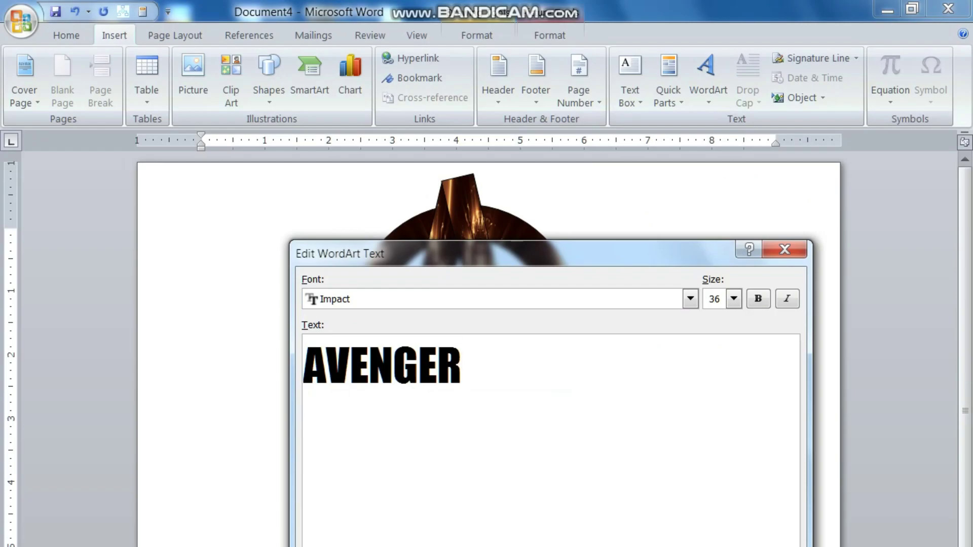
type("S")
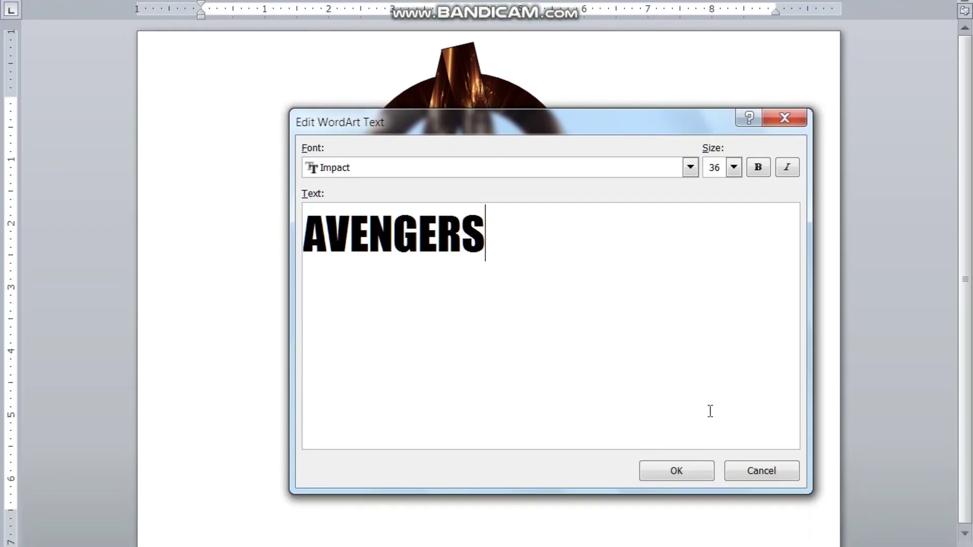
left_click(699, 411)
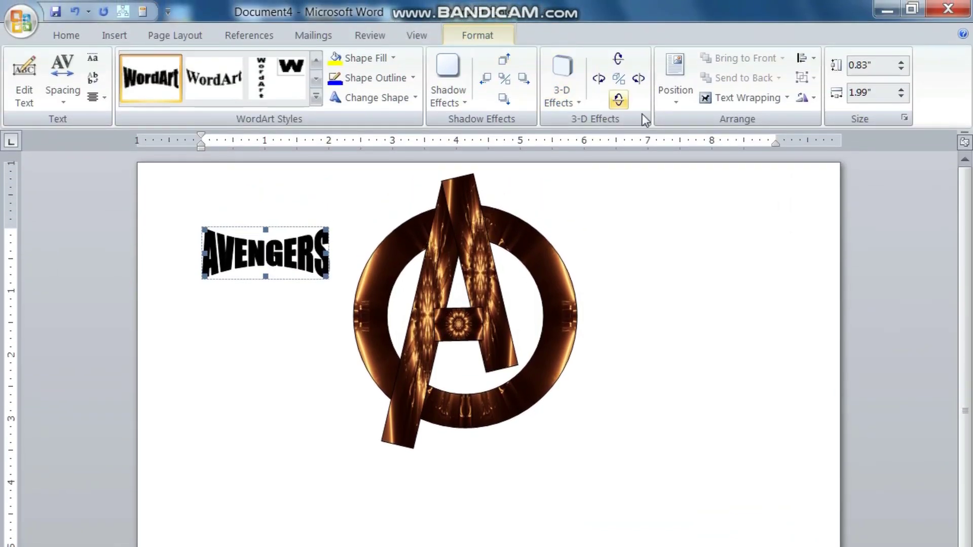
- Float the AVENGERS WordArt in front of text, enlarge it to 2.45" by 6.12", and place it under the ring logo
left_click(759, 99)
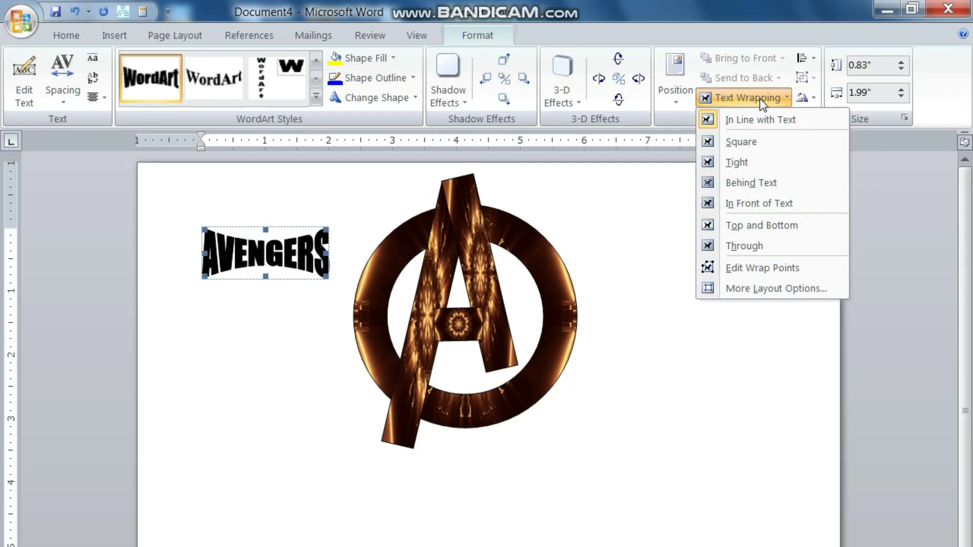
left_click(767, 204)
left_click_drag(304, 259, 476, 411)
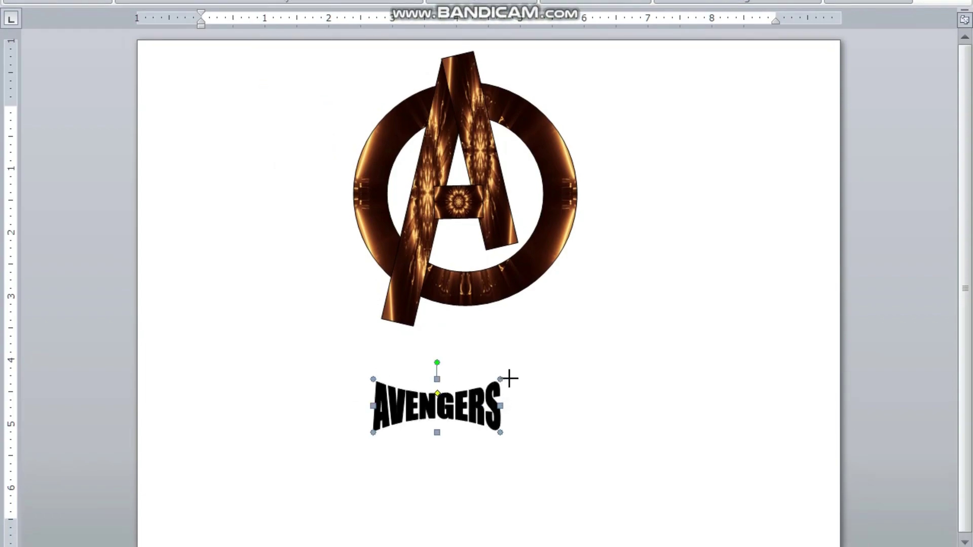
left_click_drag(750, 281, 758, 277)
left_click_drag(692, 343, 582, 404)
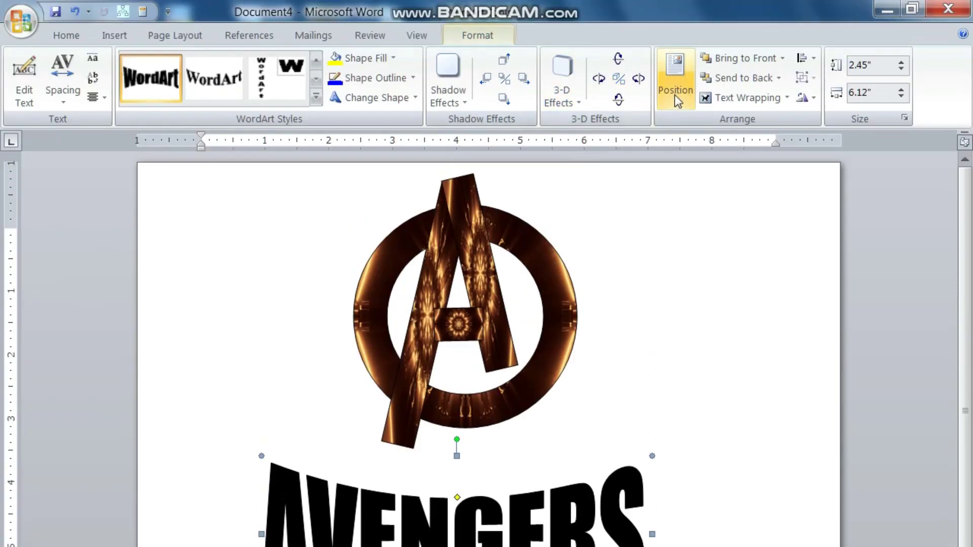
- Resize the AVENGERS WordArt to 3.4" high by 7.93" wide
left_click(902, 61)
left_click(901, 62)
left_click(902, 96)
left_click(901, 96)
left_click(901, 91)
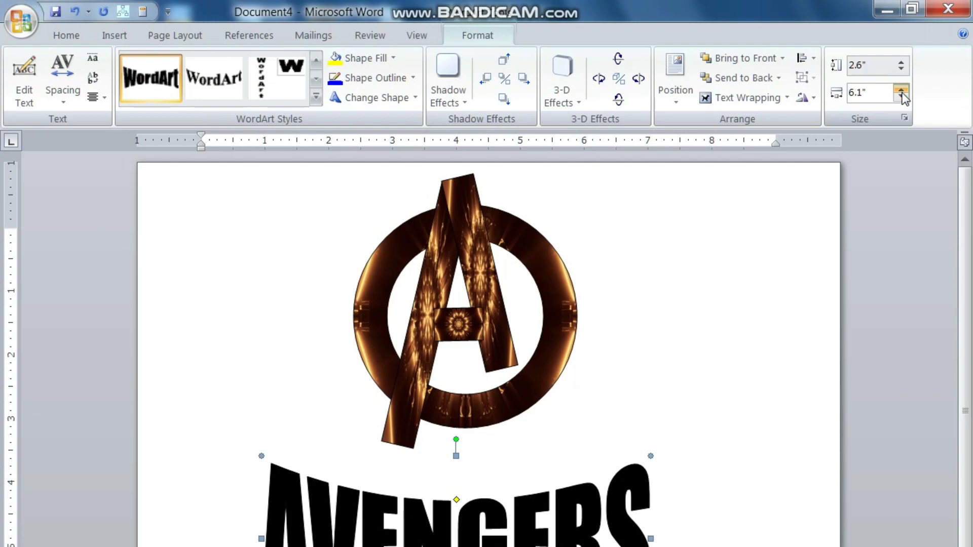
left_click(901, 91)
left_click(901, 91)
left_click(902, 91)
left_click(902, 61)
left_click(901, 61)
left_click(901, 61)
left_click(901, 61)
left_click(901, 61)
left_click(902, 61)
- Shift the WordArt into place and flatten its arched curve beneath the logo
scroll(721, 388, "down", 3)
mouse_move(690, 408)
left_mouse_down()
mouse_move(647, 390)
mouse_move(732, 409)
left_mouse_up()
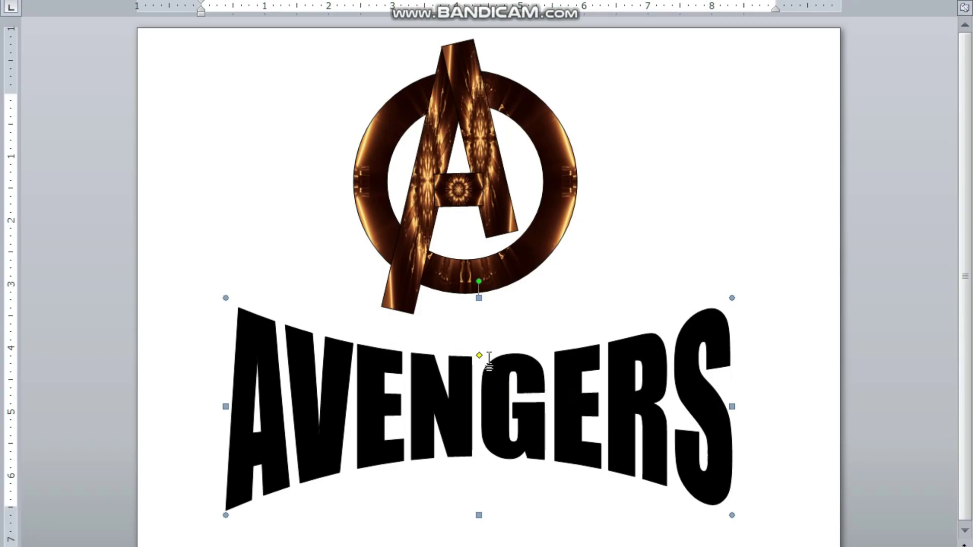
left_click_drag(479, 356, 479, 369)
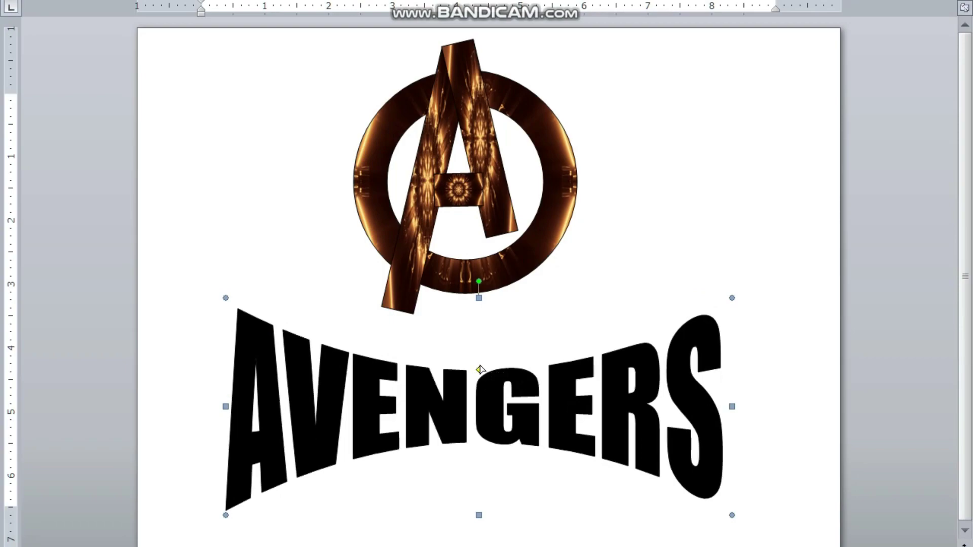
left_click_drag(481, 368, 478, 363)
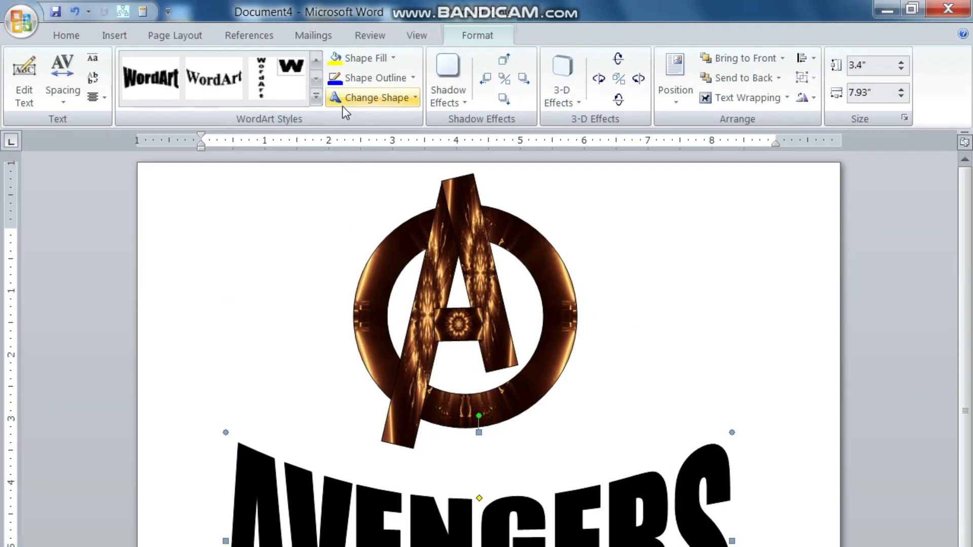
left_click(384, 61)
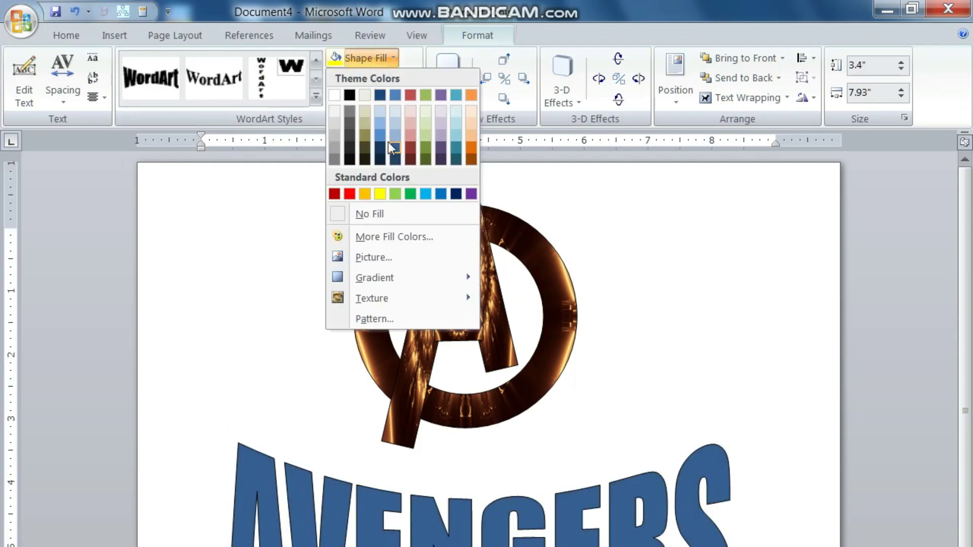
- Fill the AVENGERS letters with the avenger-gce9f98478_1920 picture from Downloads
left_click(379, 258)
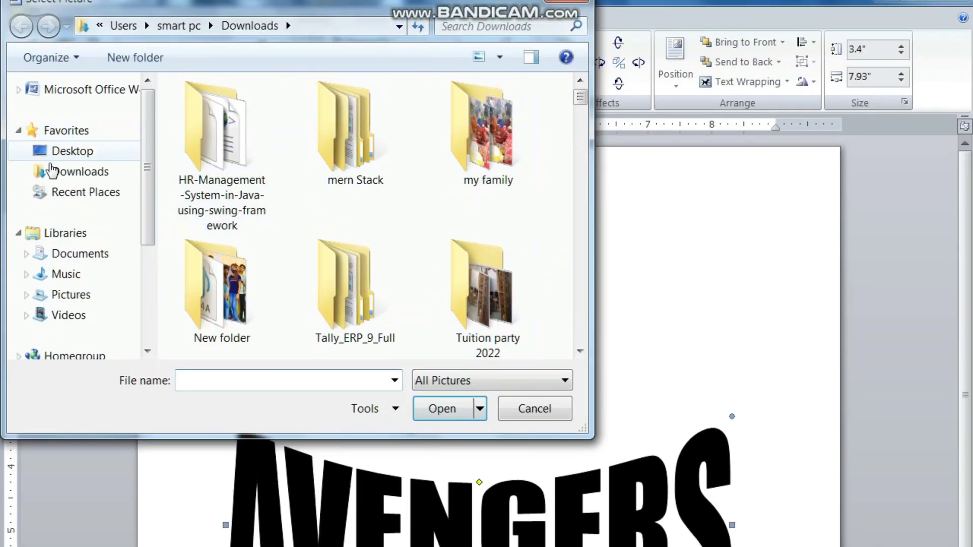
left_click(45, 175)
left_click_drag(575, 131, 582, 150)
left_click(223, 212)
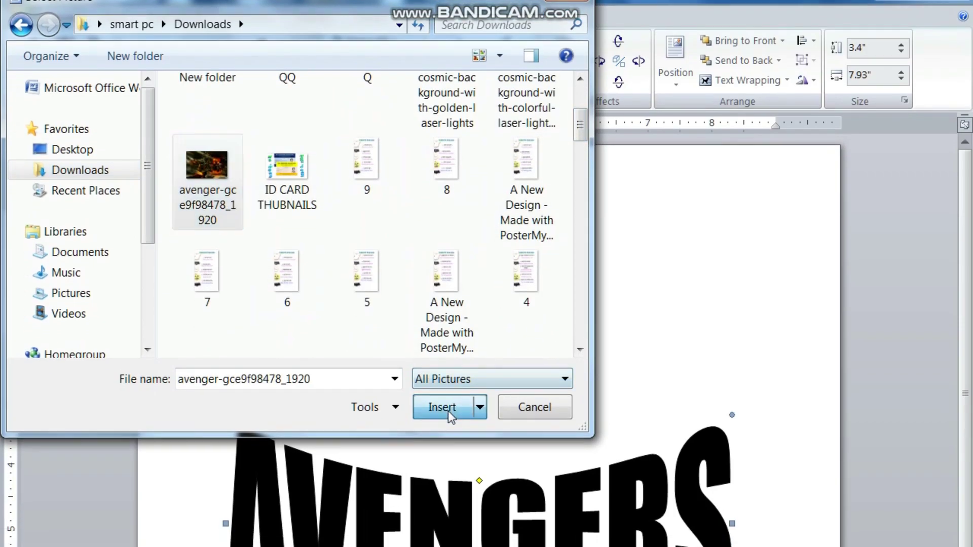
left_click(448, 413)
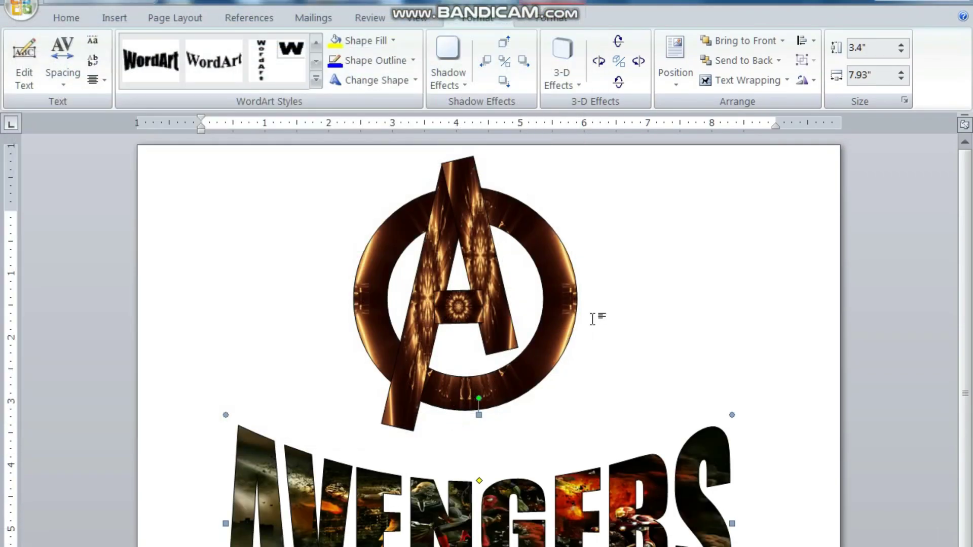
left_click(663, 360)
- Give the AVENGERS letters a white outline
left_click(645, 408)
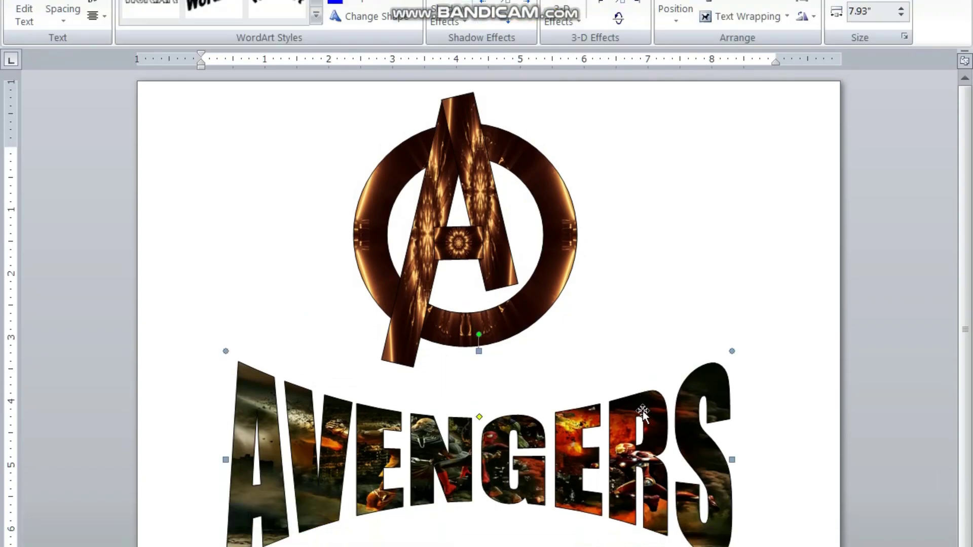
scroll(561, 400, "down", 1)
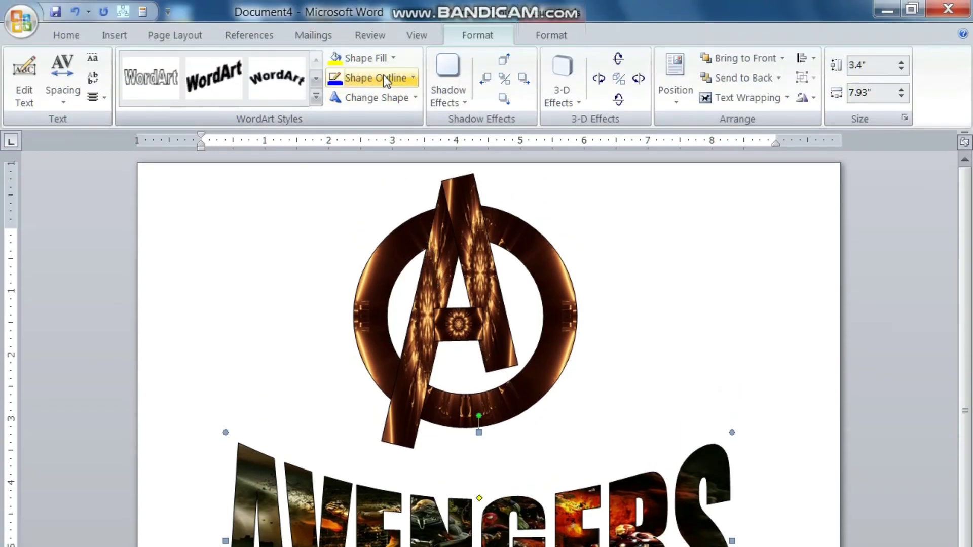
left_click(384, 77)
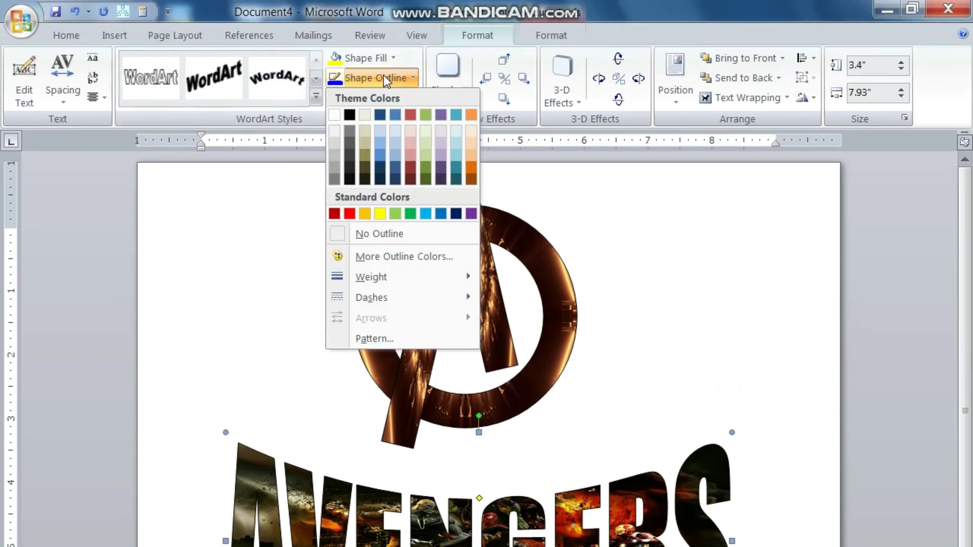
left_click(336, 117)
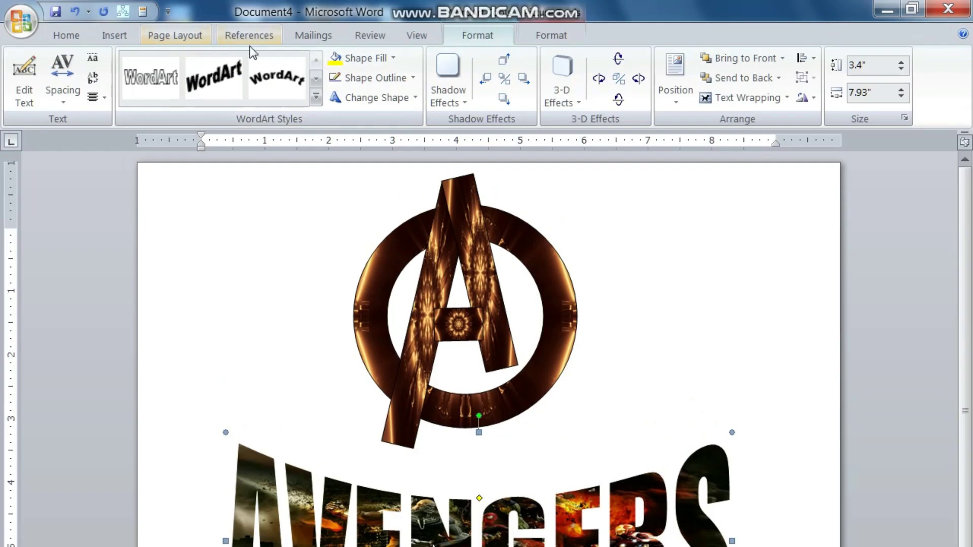
left_click(190, 40)
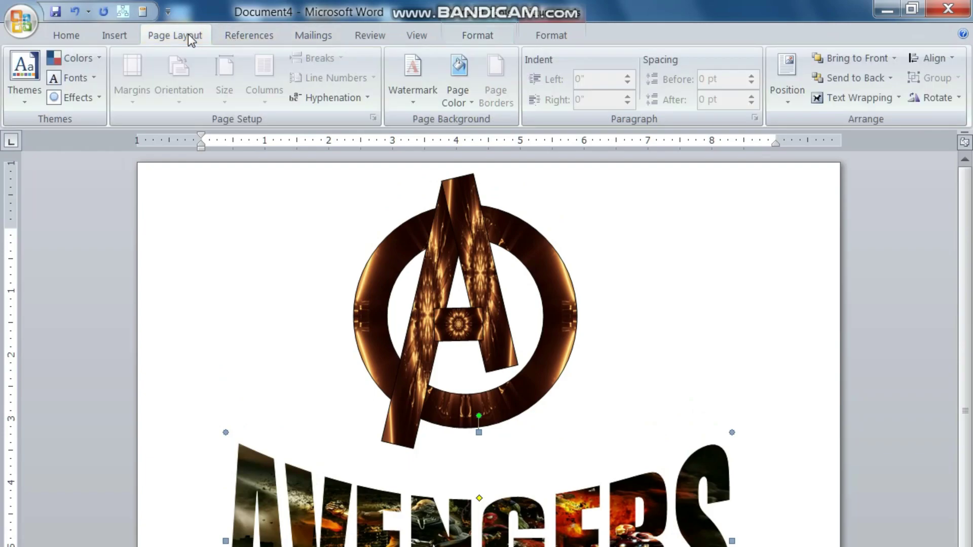
- Set the page colour to a two-colour gradient, red to dark red, shaded diagonal down
left_click(463, 101)
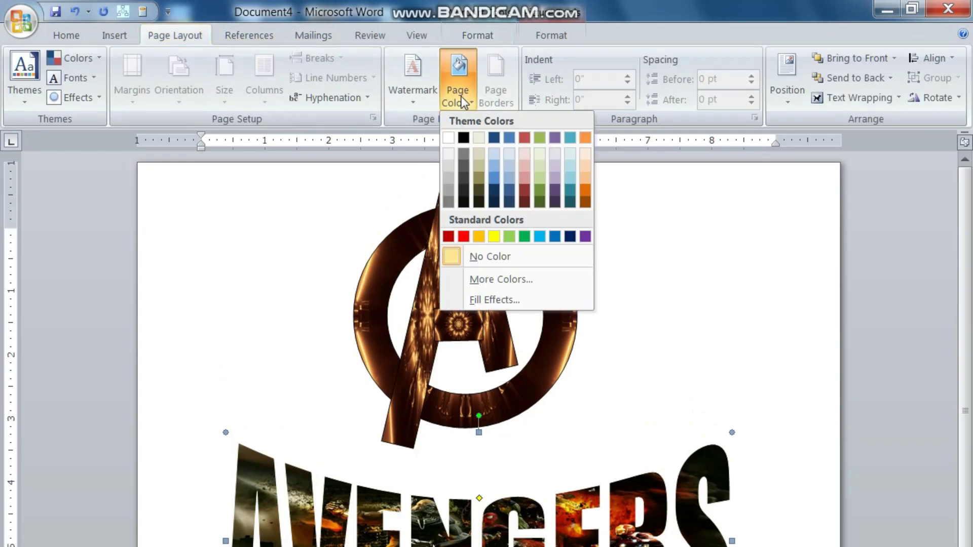
left_click(485, 300)
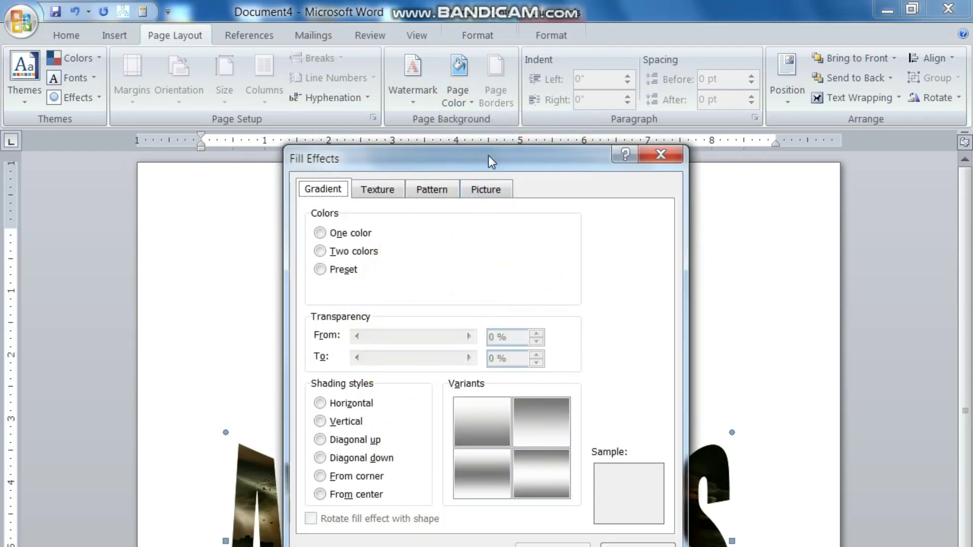
left_click_drag(489, 157, 562, 147)
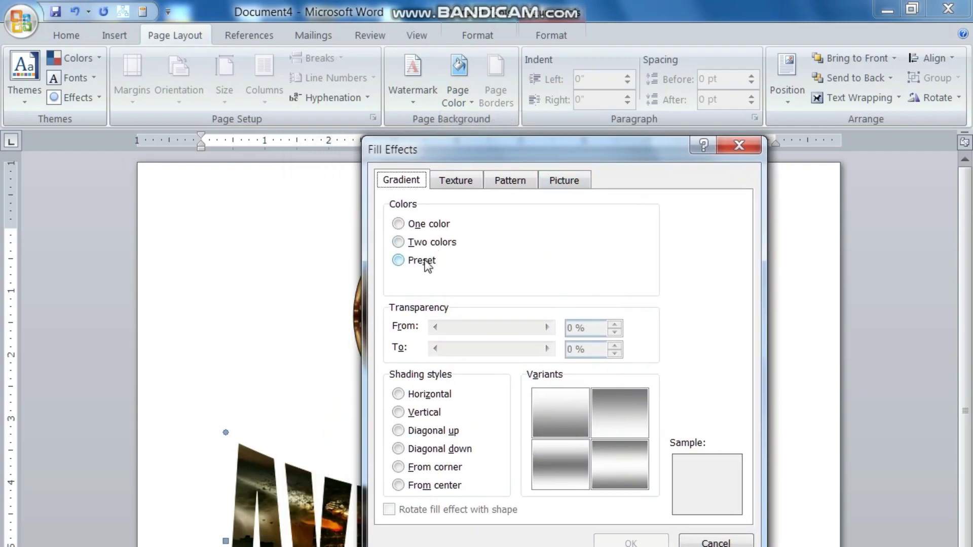
left_click(431, 242)
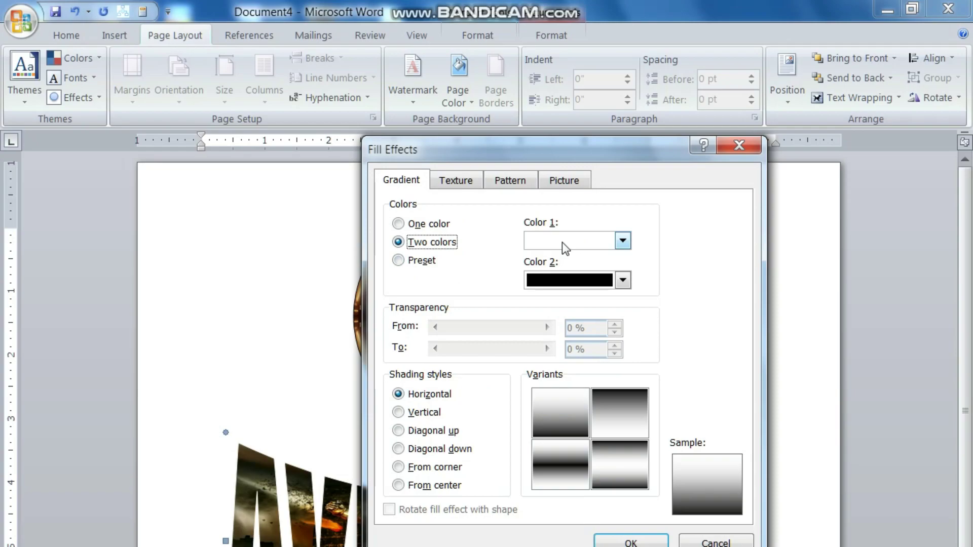
left_click(561, 242)
left_click(549, 379)
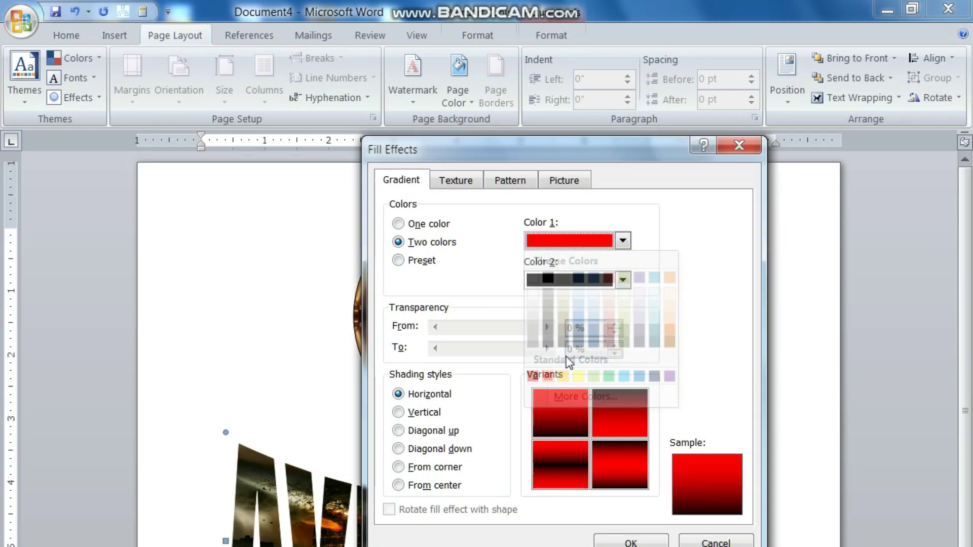
left_click(622, 280)
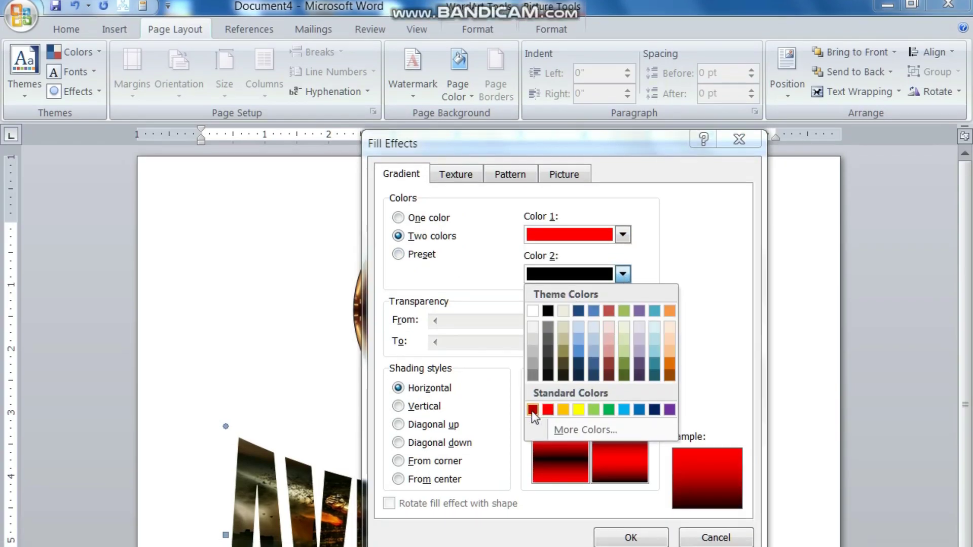
left_click(532, 414)
left_click(433, 404)
left_click(434, 416)
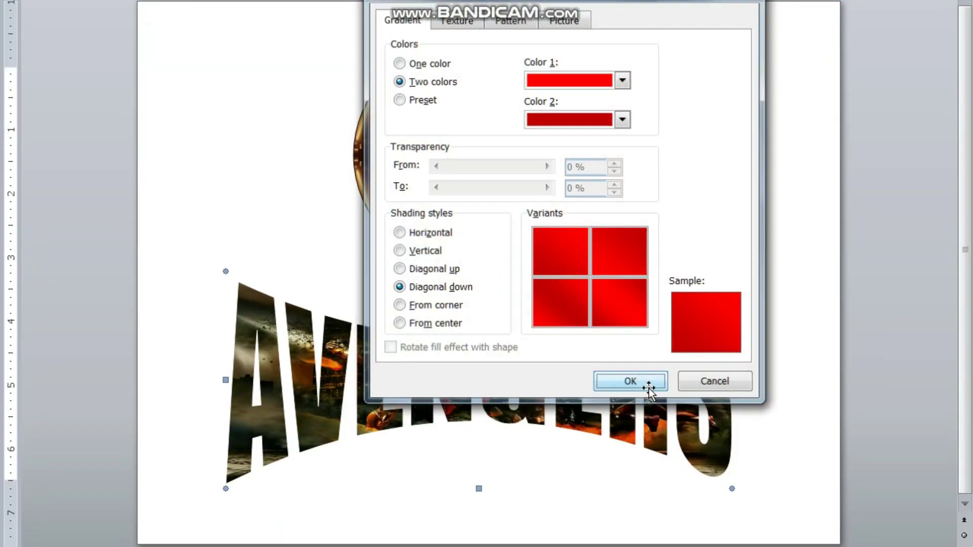
left_click(649, 389)
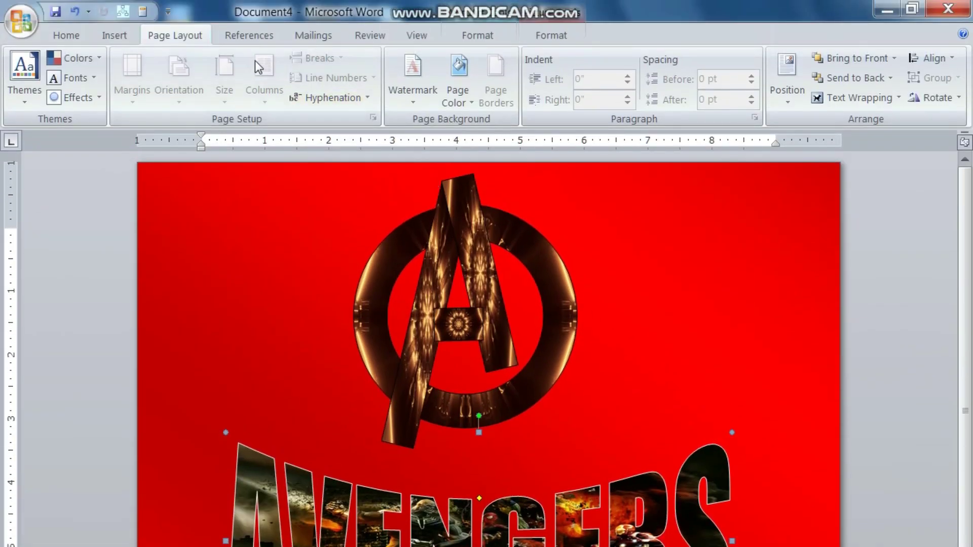
- Set the AVENGERS outline weight to 2¼ pt
left_click(490, 34)
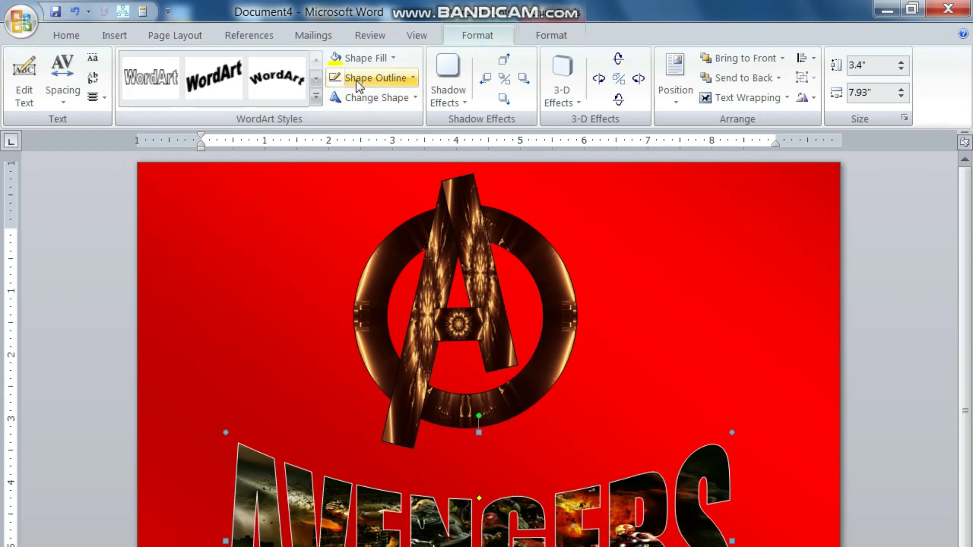
left_click(375, 78)
mouse_move(371, 277)
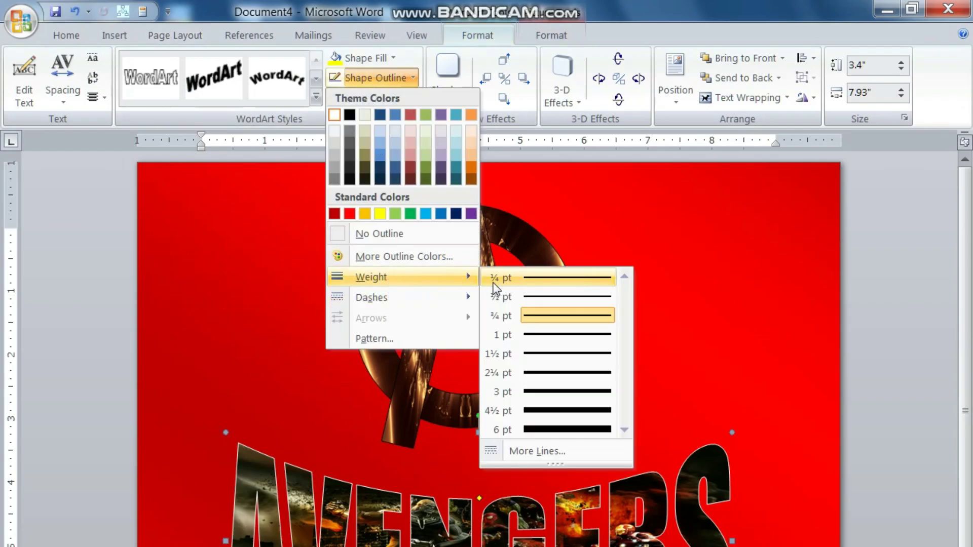
left_click(567, 375)
left_click(661, 323)
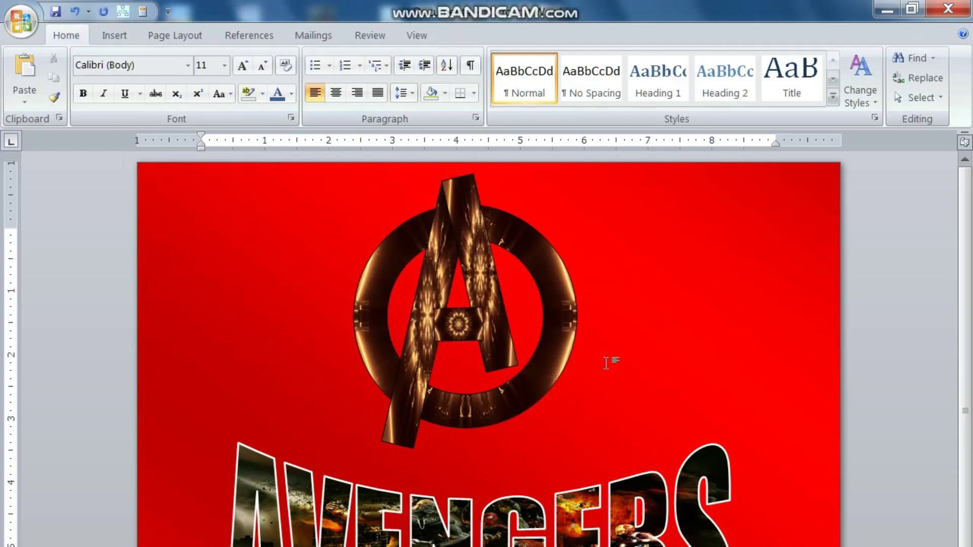
- Remove the outline from the golden A logo
left_click(496, 313)
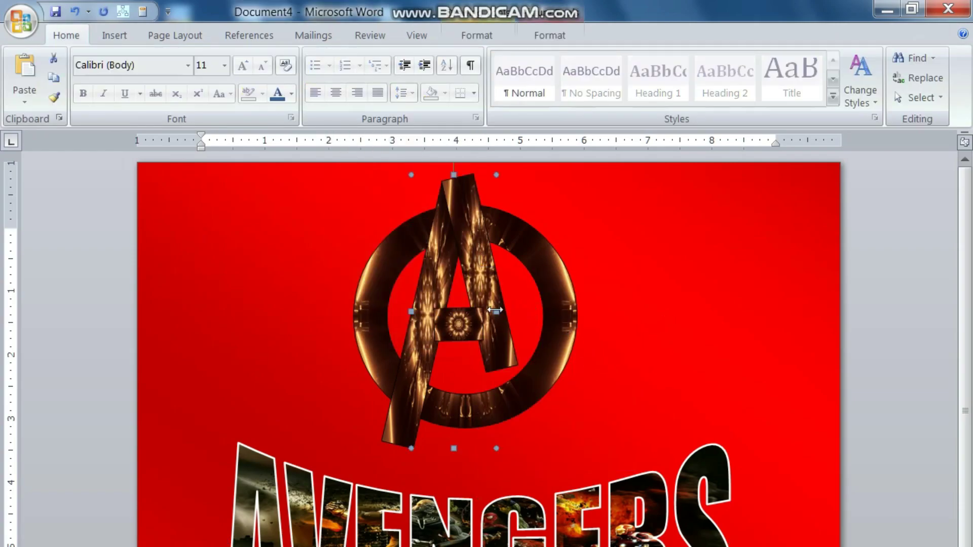
left_click(482, 40)
left_click(392, 80)
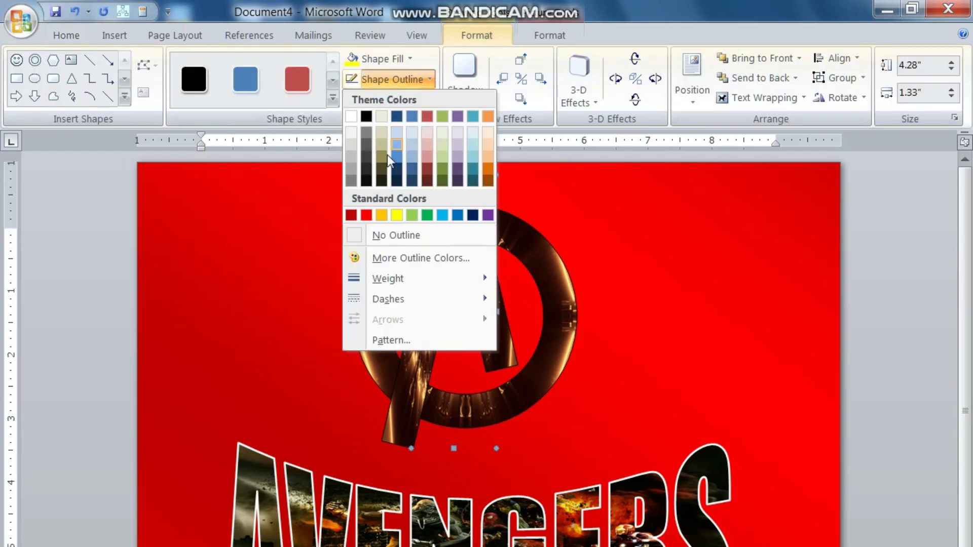
left_click(381, 235)
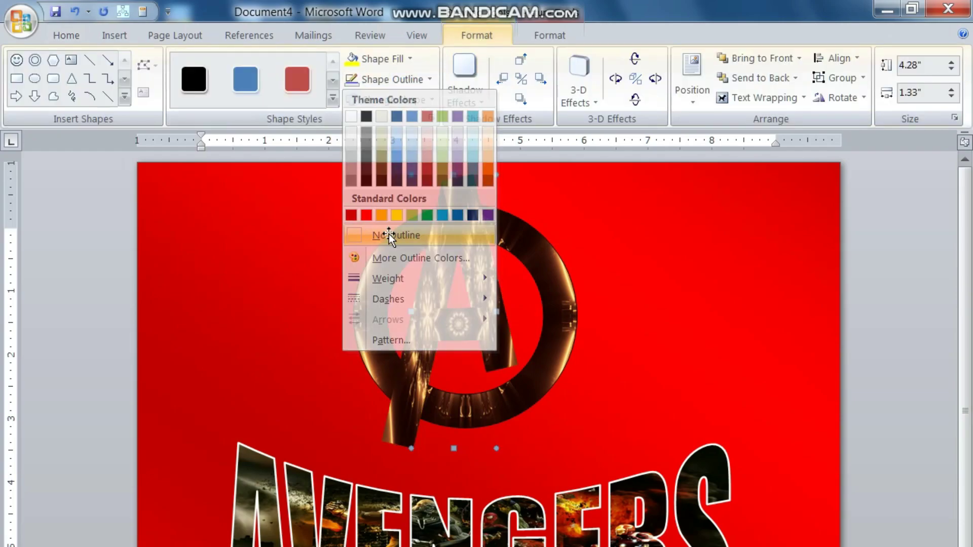
left_click(384, 81)
left_click(375, 235)
left_click(676, 250)
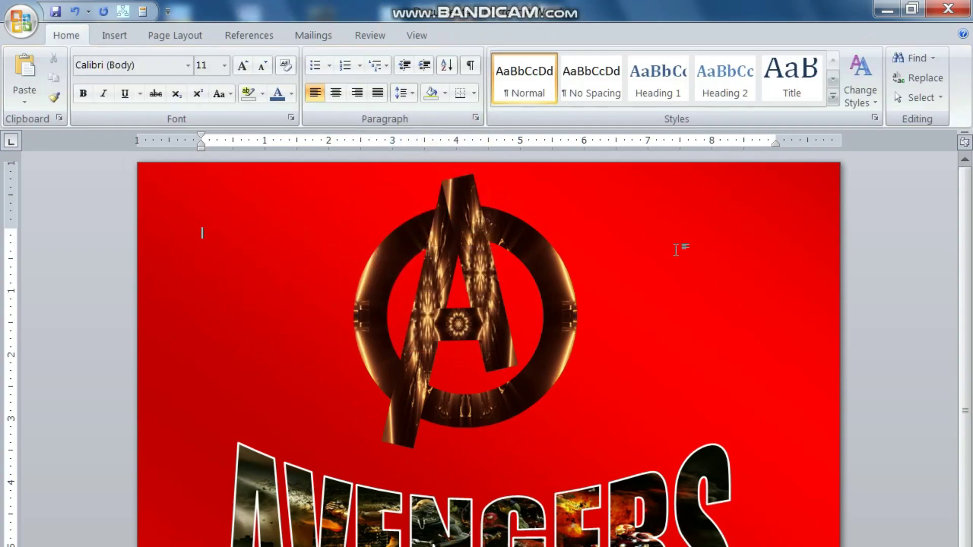